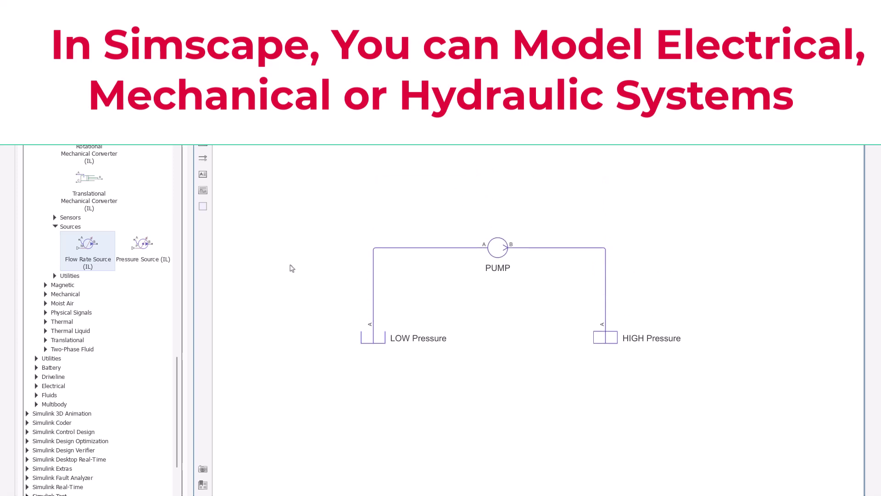
left_click(604, 342)
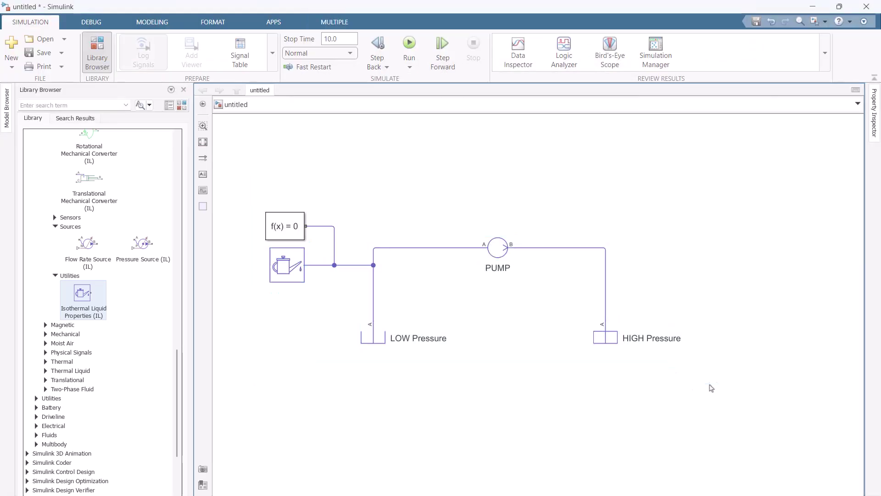
left_click(498, 248)
left_click(373, 337)
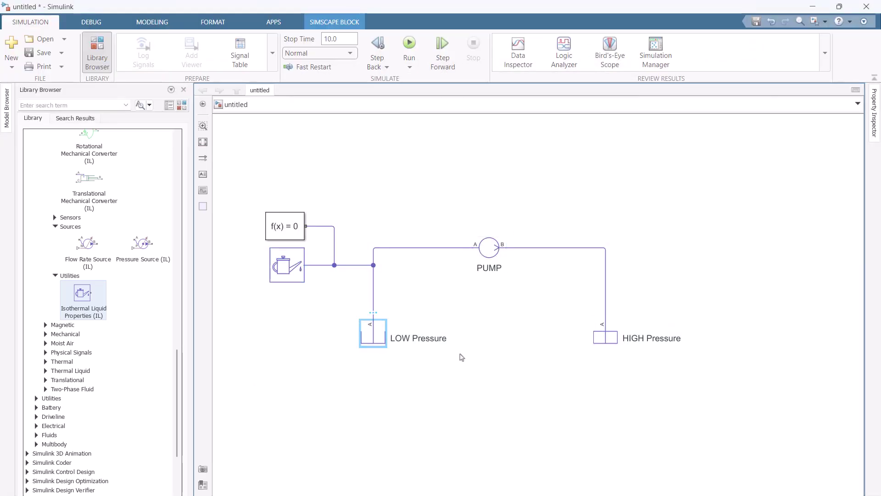
left_click(55, 218)
left_click_drag(88, 302, 489, 188)
left_click(538, 194)
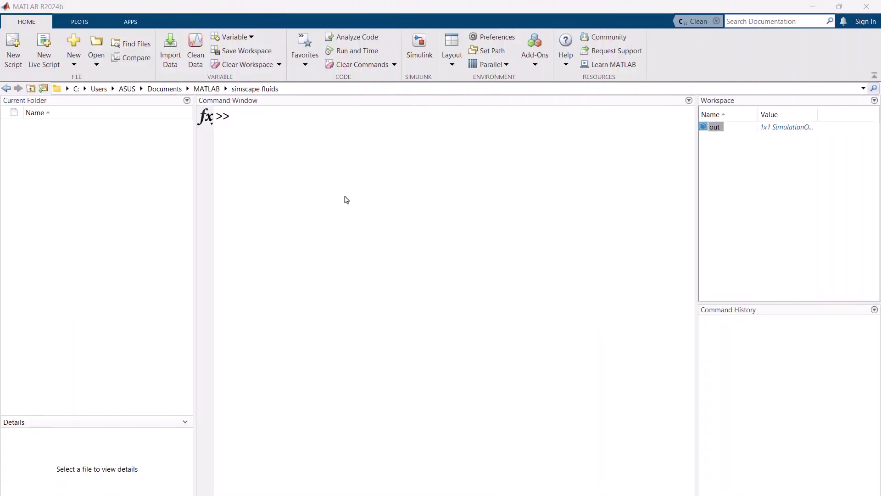
Step: Launch Simulink from the MATLAB command line with the command simulink and create a blank model in a maximized window
left_click(346, 200)
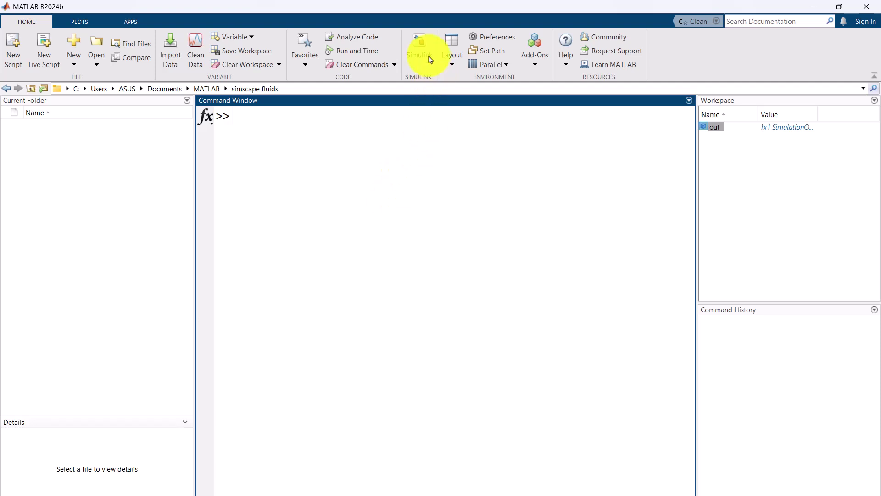
type("simulink")
key("Return")
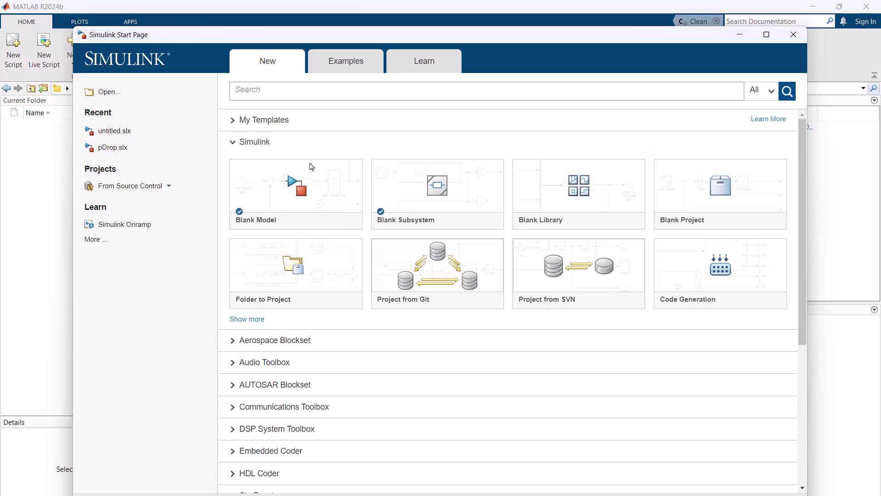
left_click(296, 186)
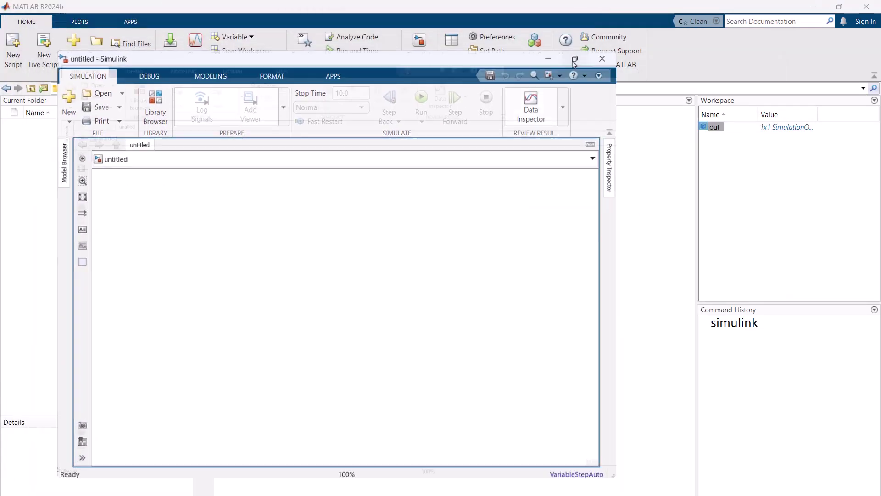
left_click(572, 60)
Step: Show the block library and expand Simscape down to the contents of its Foundation Library
left_click(98, 69)
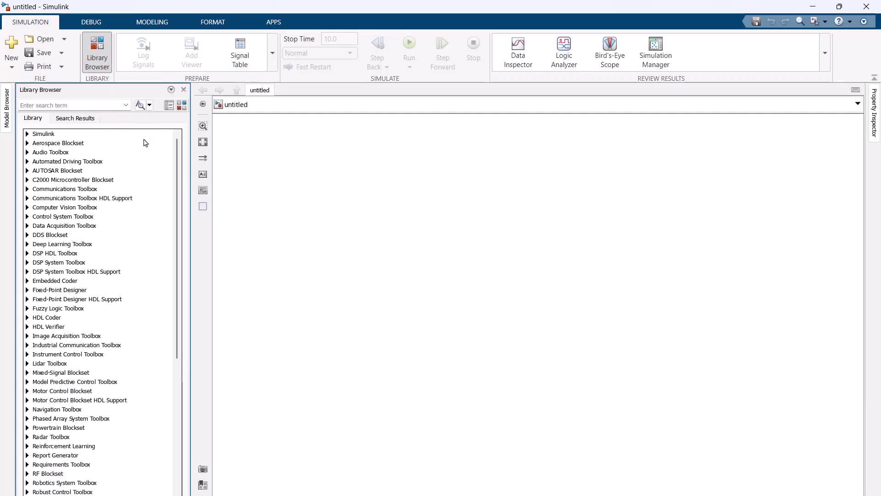
scroll(91, 271, "down", 5)
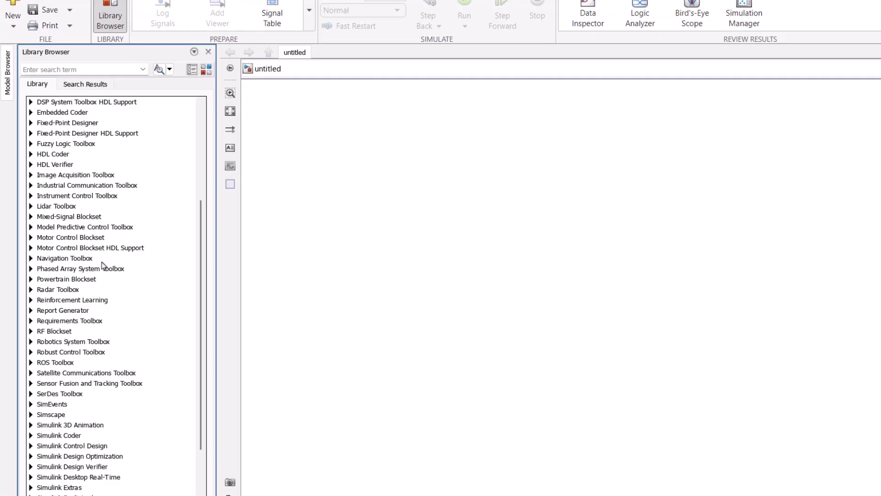
scroll(102, 263, "down", 3)
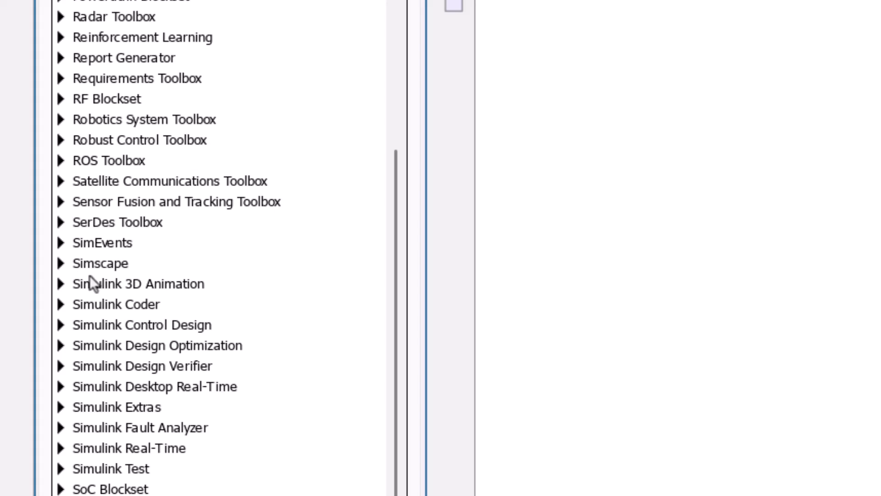
left_click(61, 264)
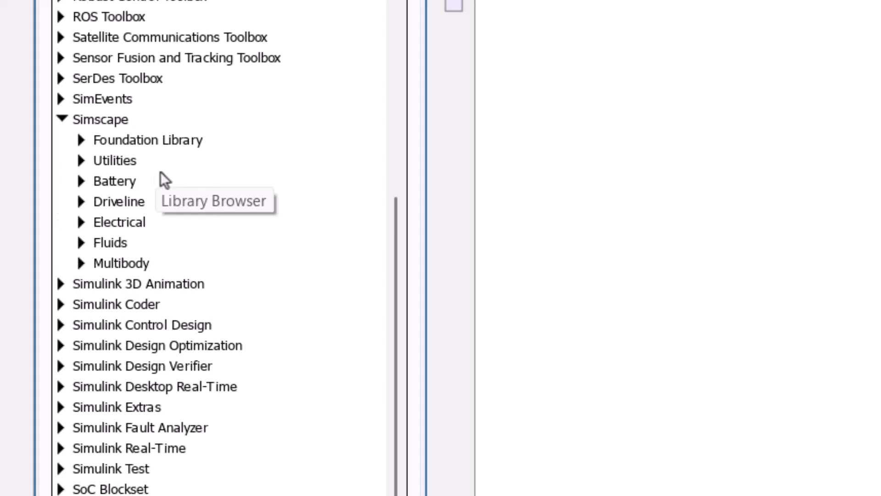
left_click(157, 138)
left_click(111, 242)
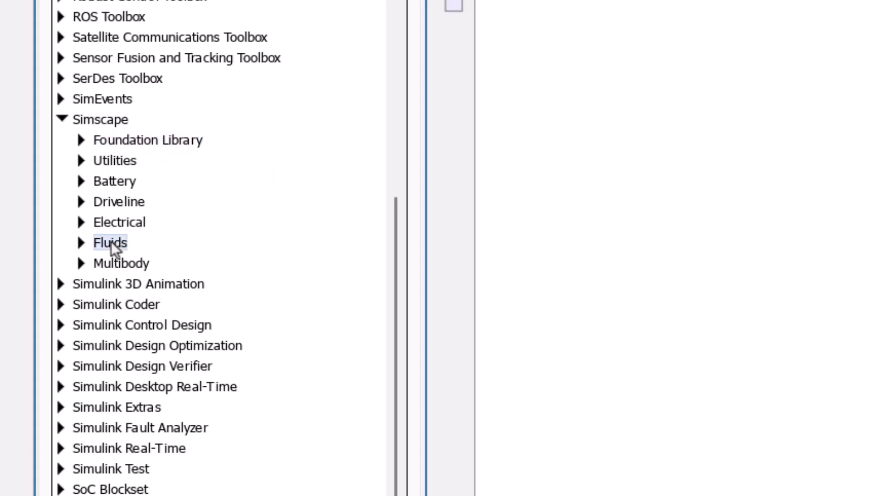
left_click(82, 140)
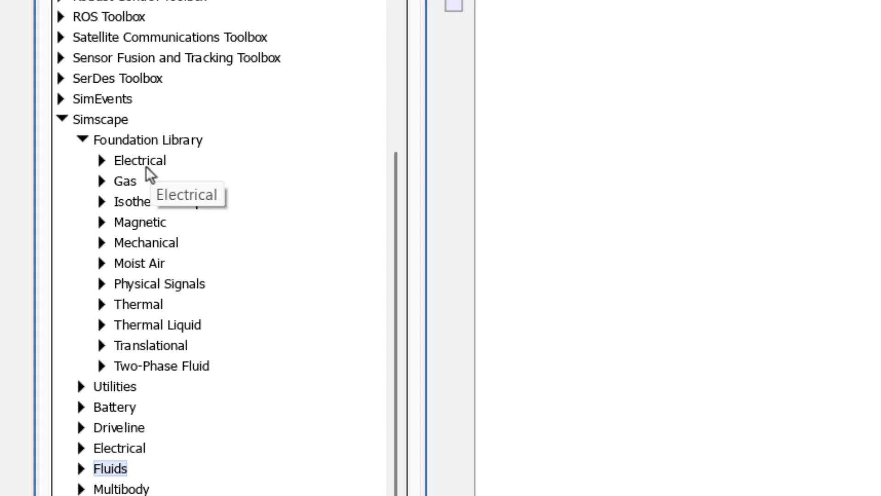
Step: Examine the Foundation Library's physical domains, including Electrical, Gas, Moist Air, Isothermal Liquid, Thermal Liquid and Two-Phase Fluid
left_click(123, 163)
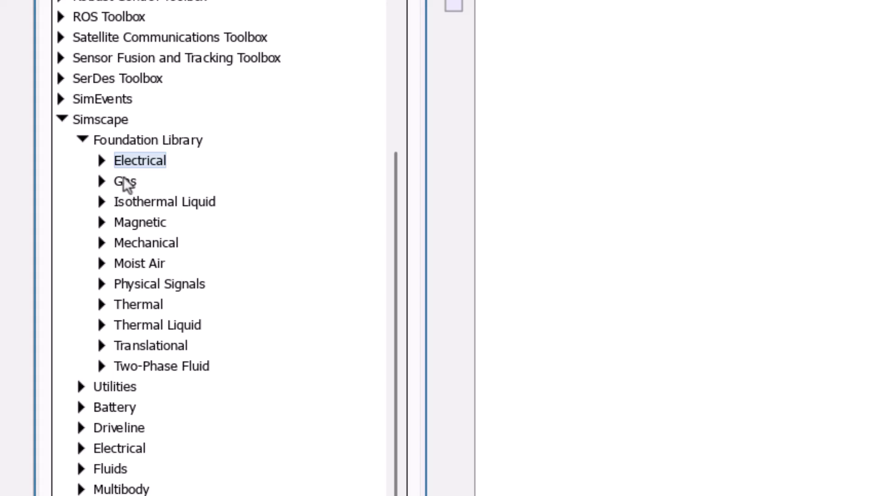
left_click(124, 183)
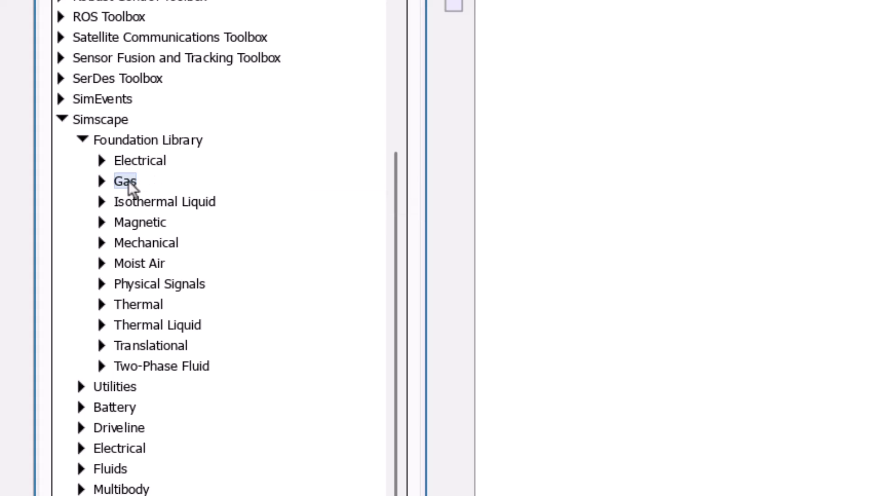
left_click(131, 265)
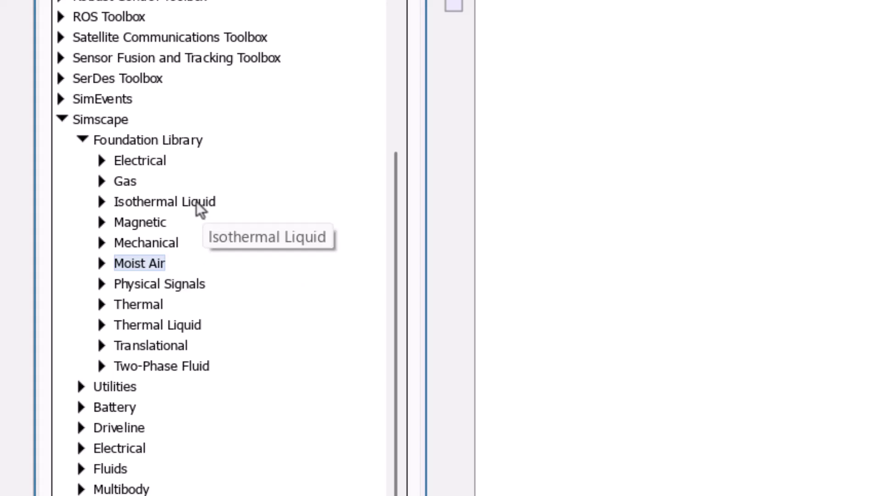
left_click(142, 202)
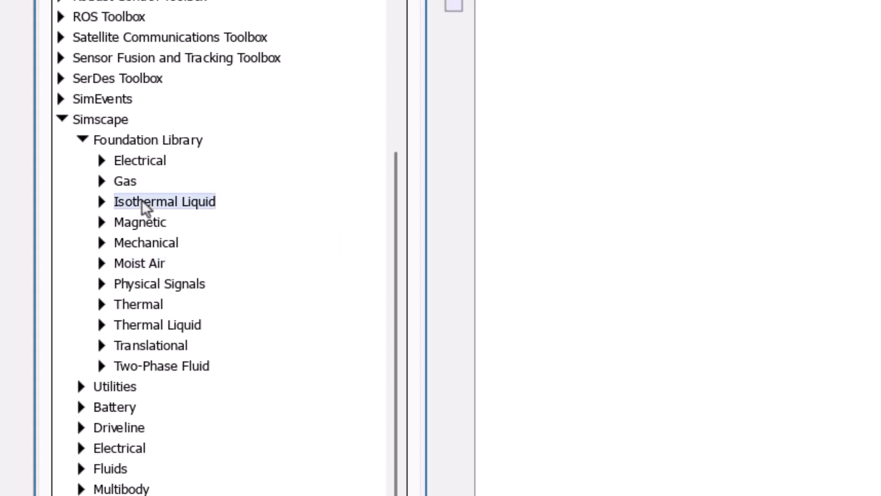
left_click(151, 324)
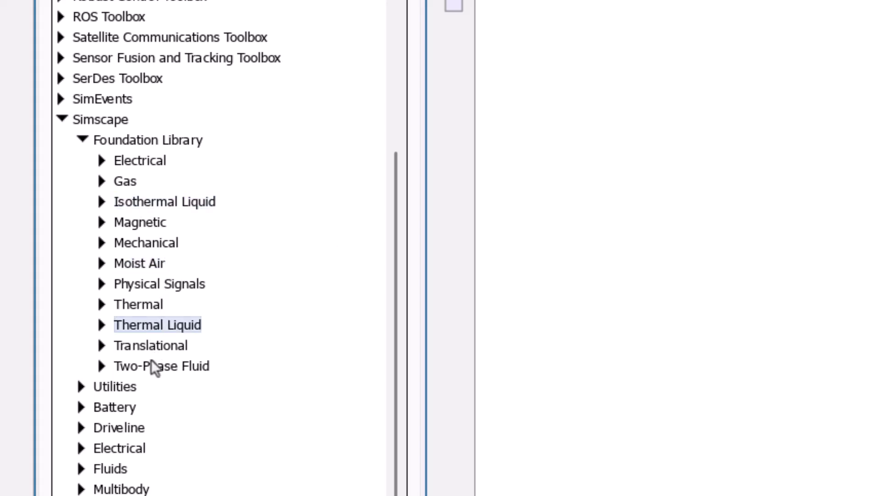
left_click(143, 364)
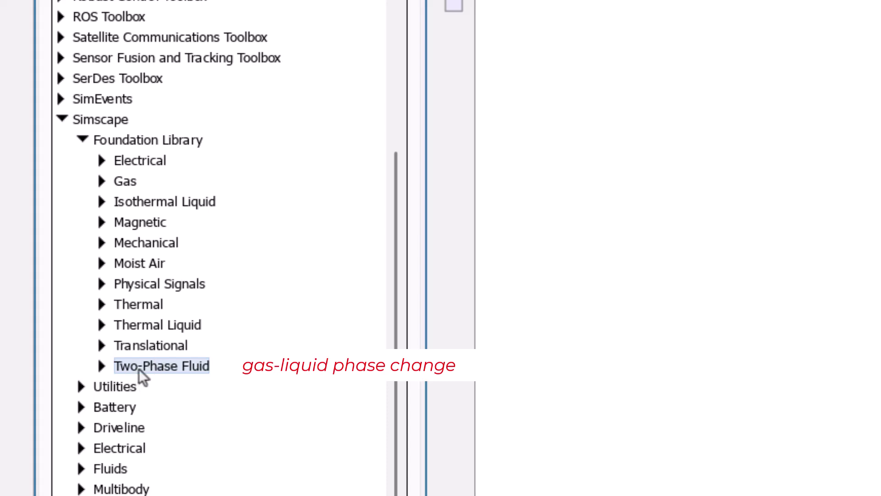
left_click(172, 324)
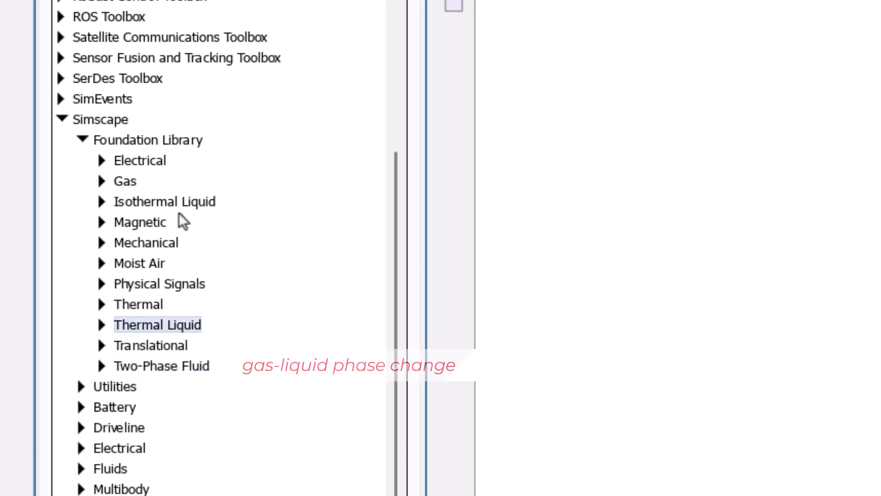
left_click(178, 204)
left_click(160, 326)
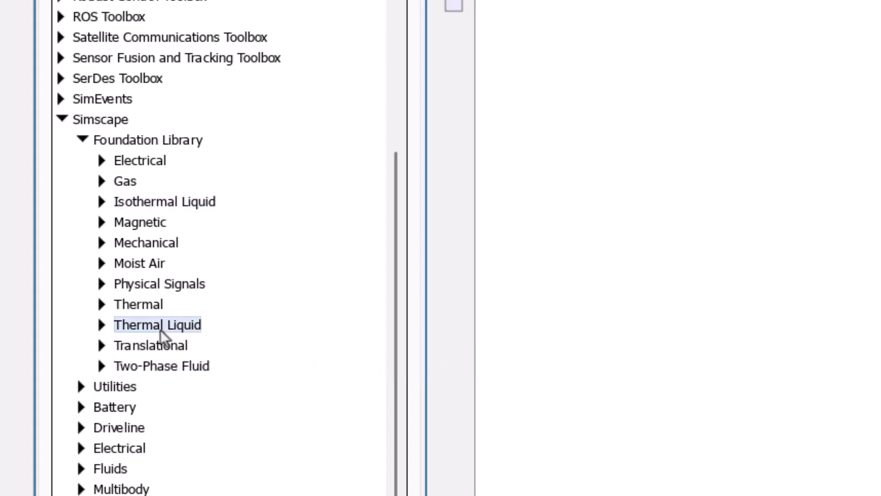
Step: Expand the Isothermal Liquid library and its Elements group within the Foundation Library
left_click(165, 199)
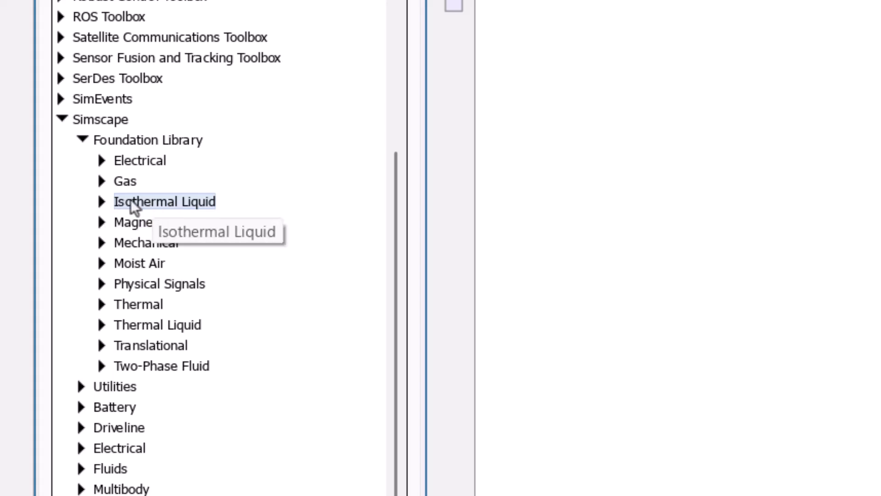
left_click(101, 202)
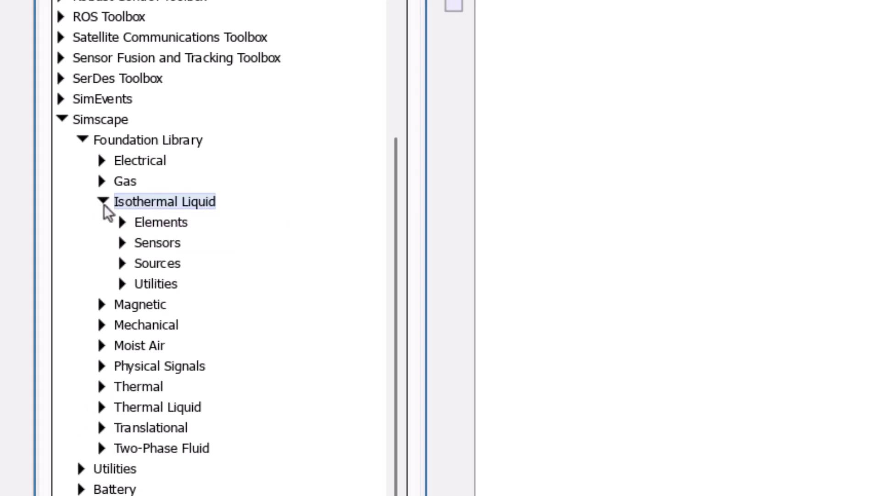
scroll(266, 60, "down", 3)
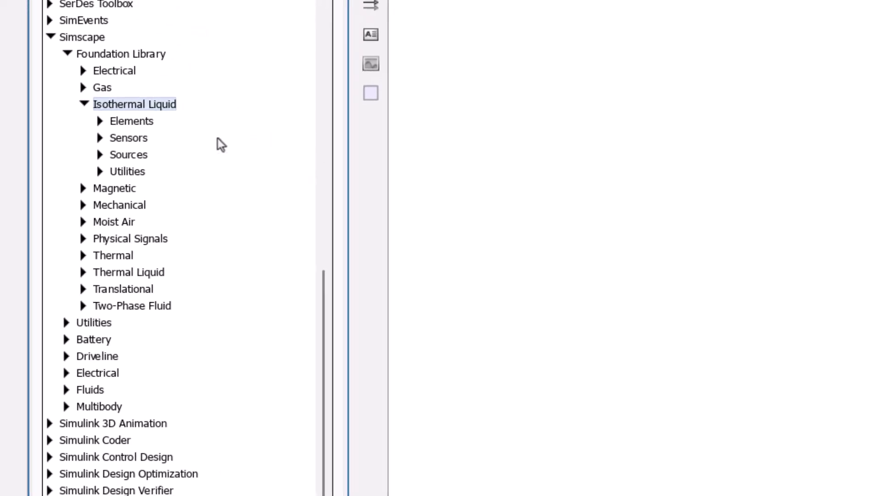
left_click(100, 121)
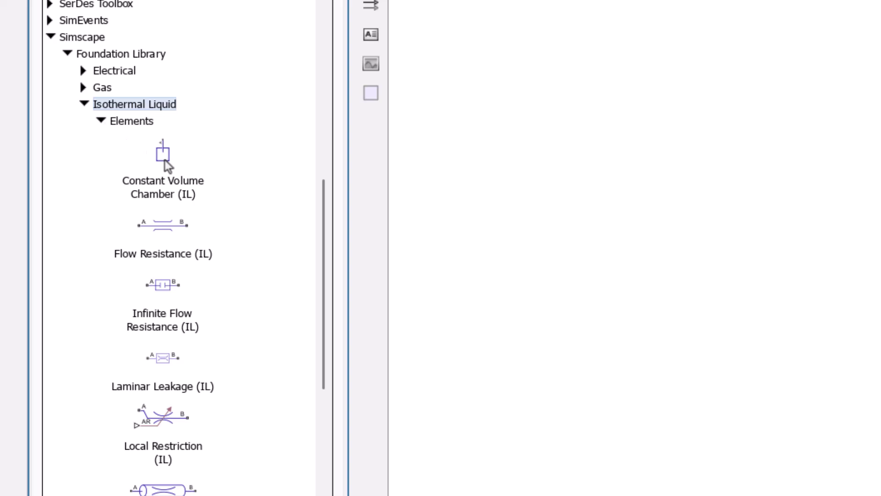
Step: Examine the Isothermal Liquid element blocks, including Constant Volume Chamber, Flow Resistance, Infinite Flow Resistance, Local Restriction and Pipe
left_click(166, 190)
left_click(164, 230)
left_click(168, 286)
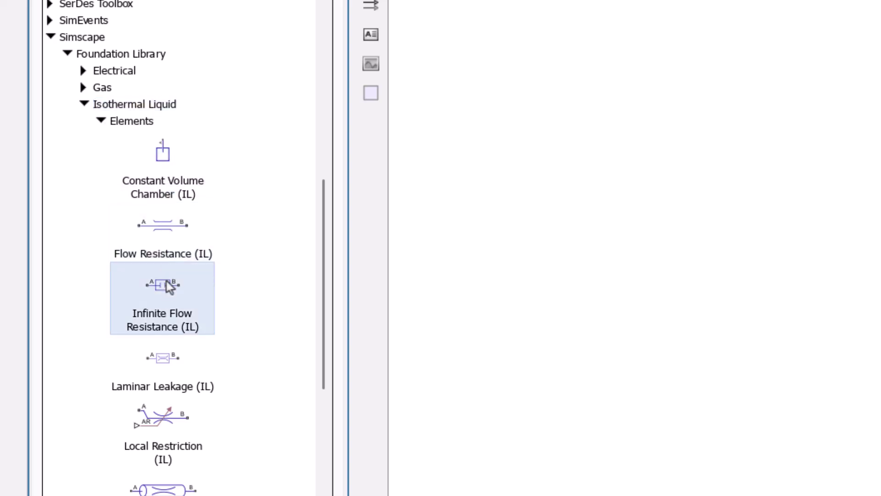
left_click(166, 232)
scroll(201, 381, "down", 2)
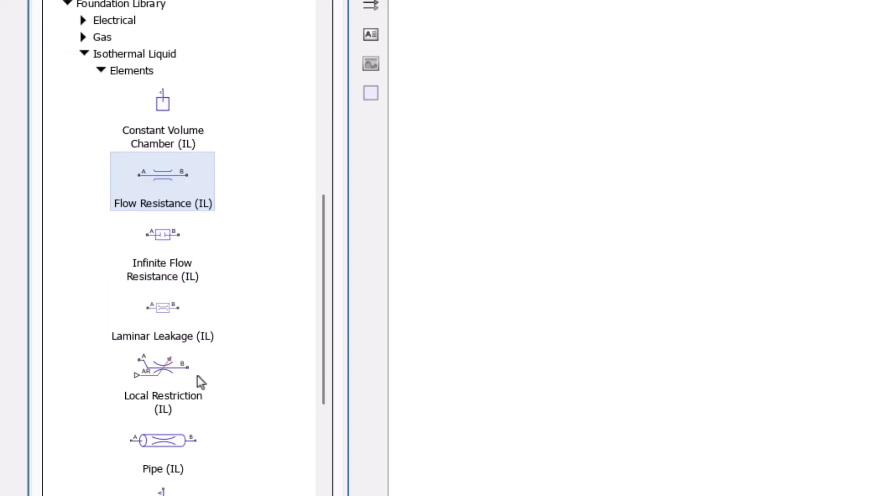
left_click(170, 386)
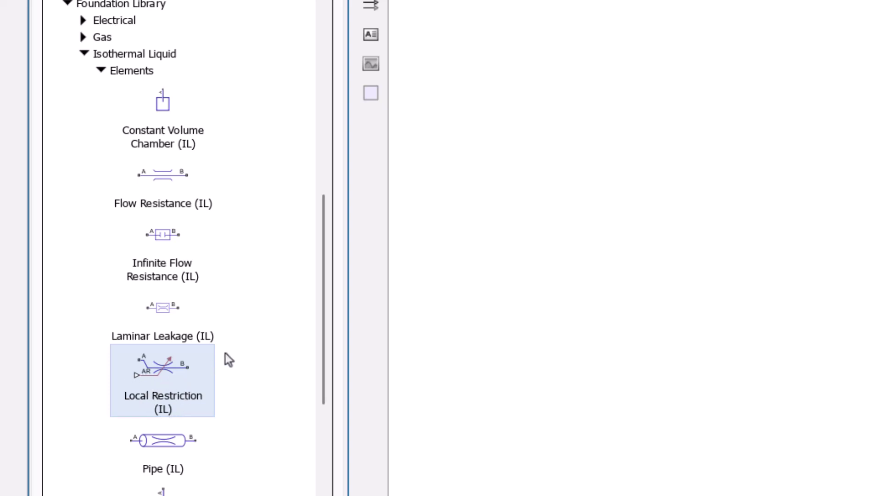
scroll(228, 360, "down", 2)
left_click(173, 349)
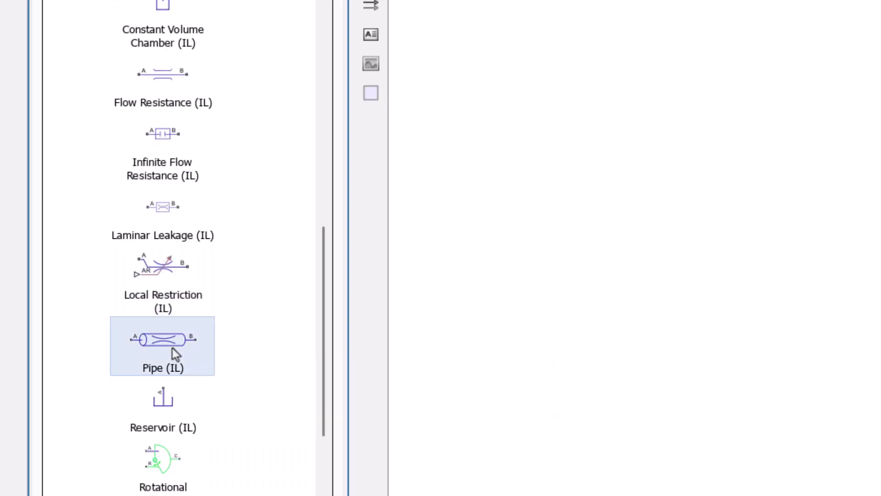
scroll(248, 316, "down", 4)
Step: Place two Reservoir (IL) blocks in the empty model, side by side and aligned at the same height
left_click(166, 220)
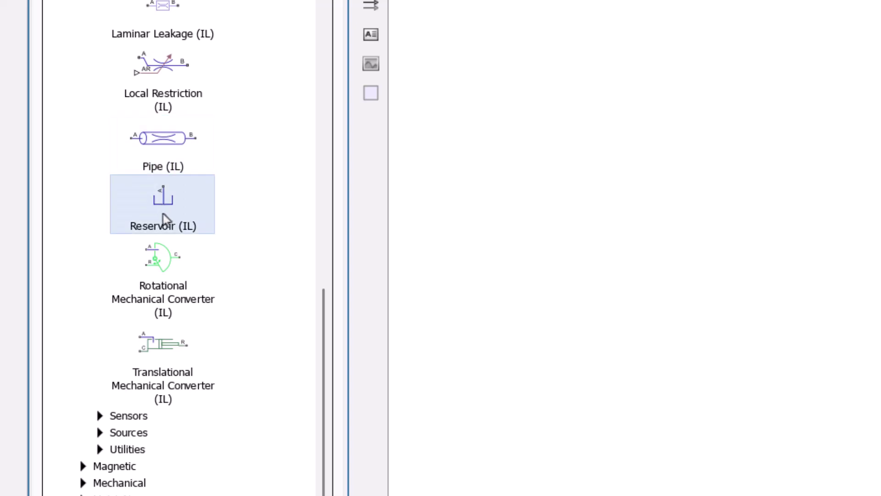
left_click_drag(164, 199, 701, 230)
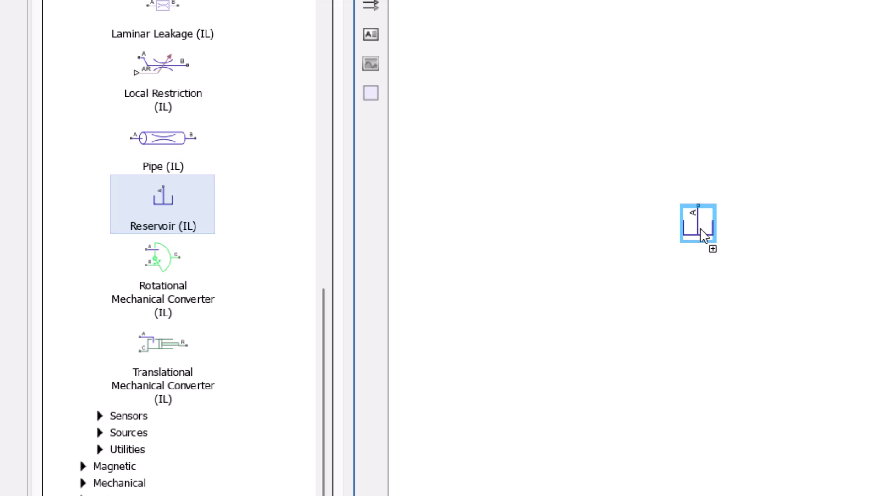
left_click_drag(700, 228, 700, 228)
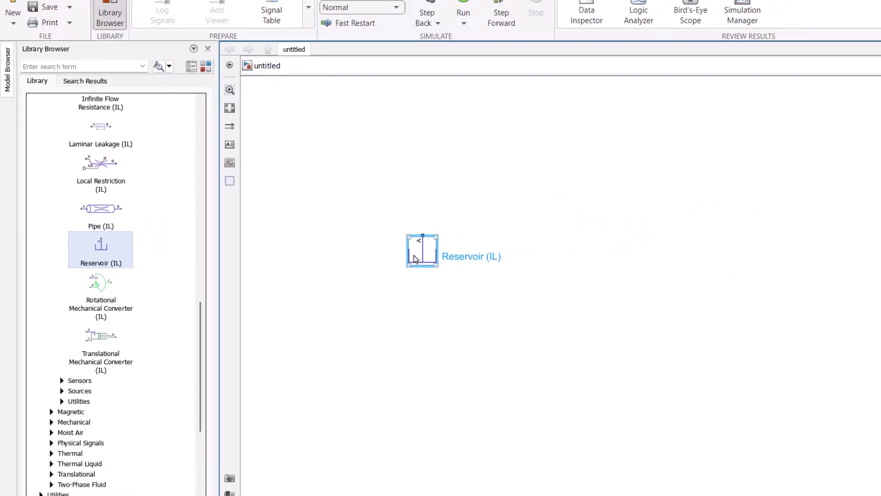
left_click_drag(105, 247, 714, 260)
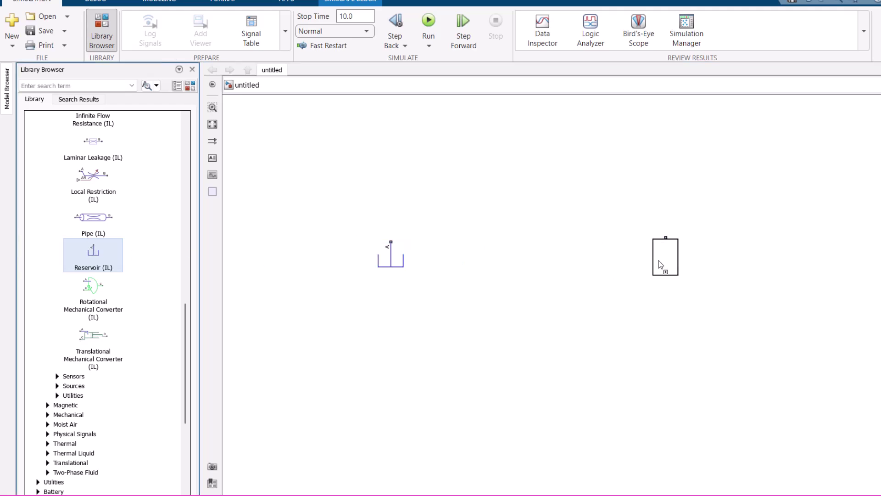
left_click_drag(661, 265, 645, 264)
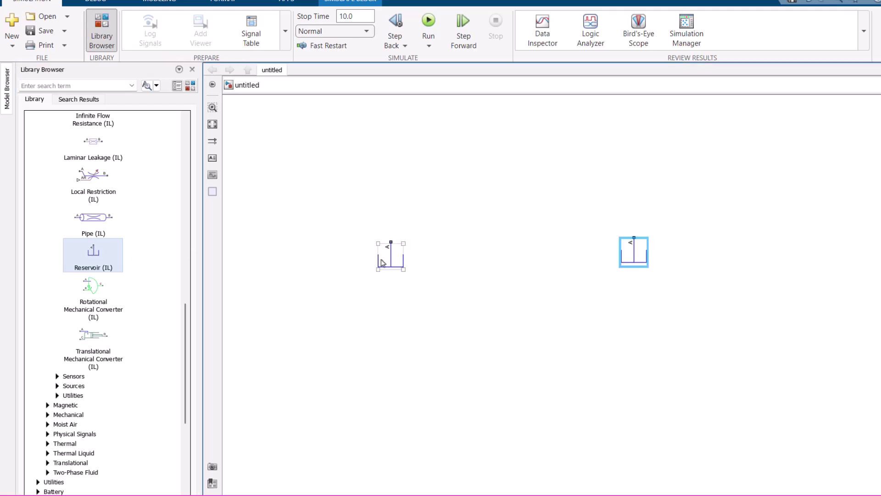
left_click_drag(393, 259, 394, 255)
Step: Rename the left reservoir block as LOW Pressure and the right reservoir block as HIGH Pressure
double_click(417, 256)
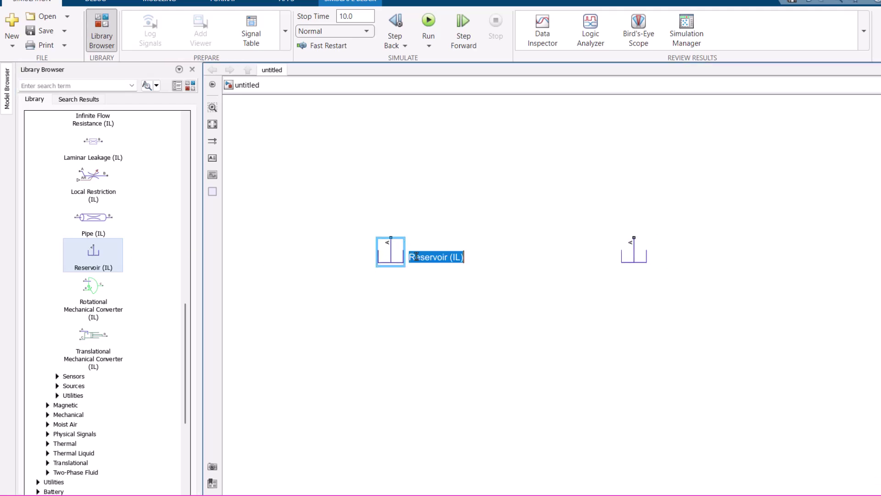
type("LOW")
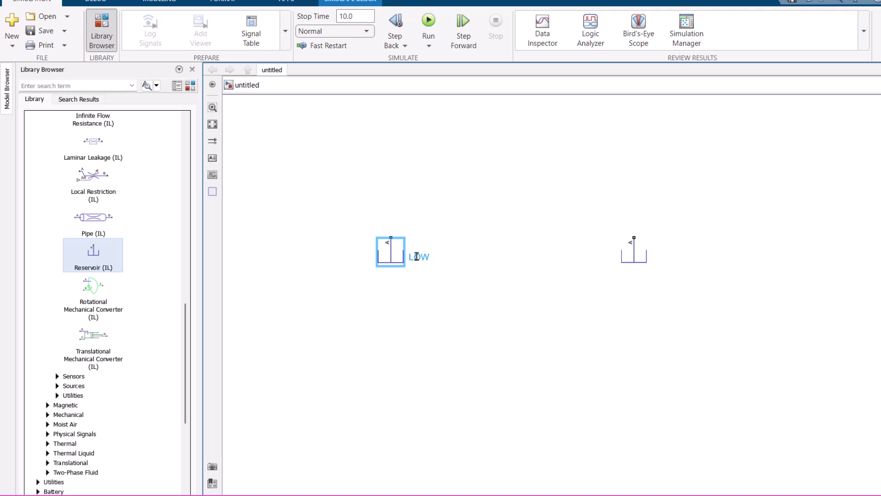
type(" Pressure")
left_click(637, 252)
double_click(668, 256)
type("HIGH")
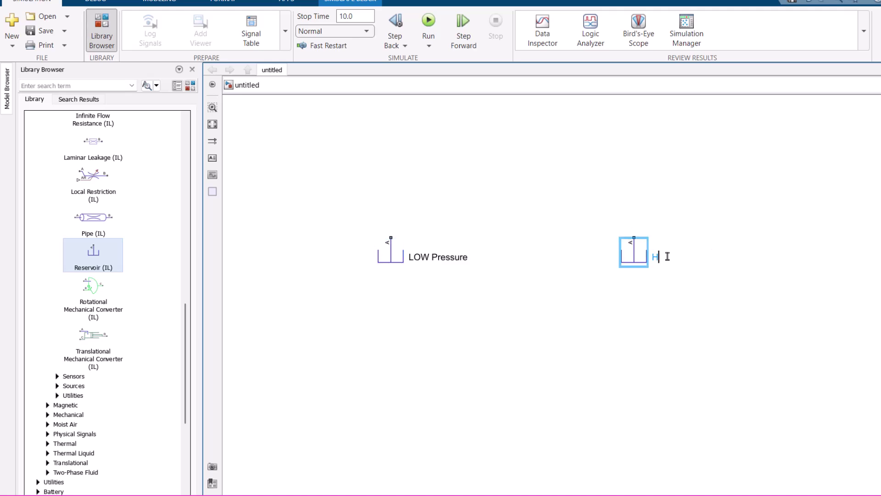
type(" Pressure")
Step: Review the reservoir type and pressure specification in the LOW Pressure reservoir's block parameters
double_click(391, 257)
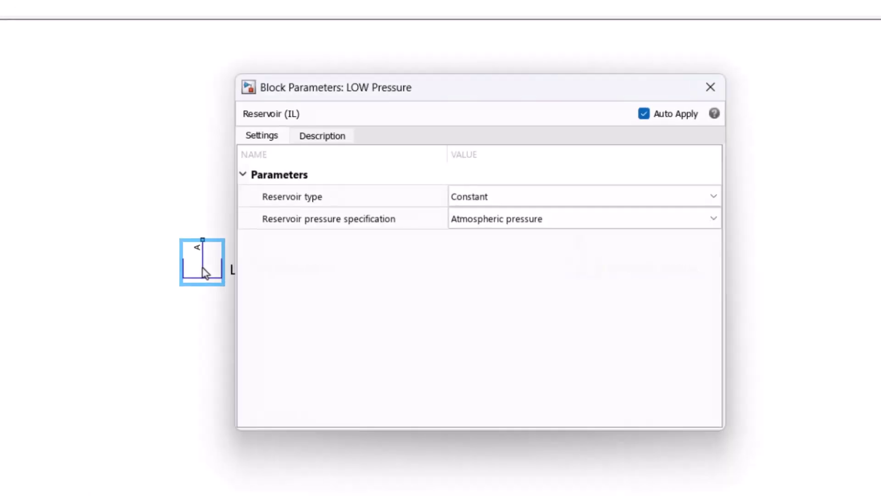
left_click(283, 204)
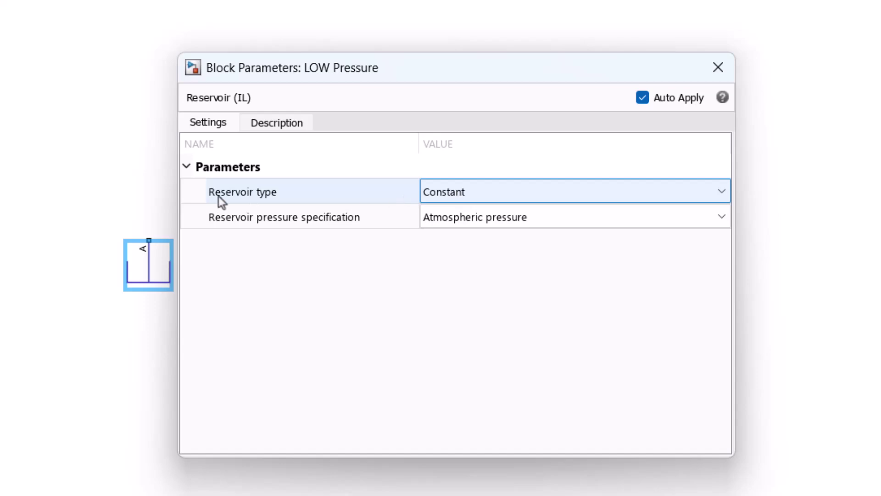
left_click(228, 222)
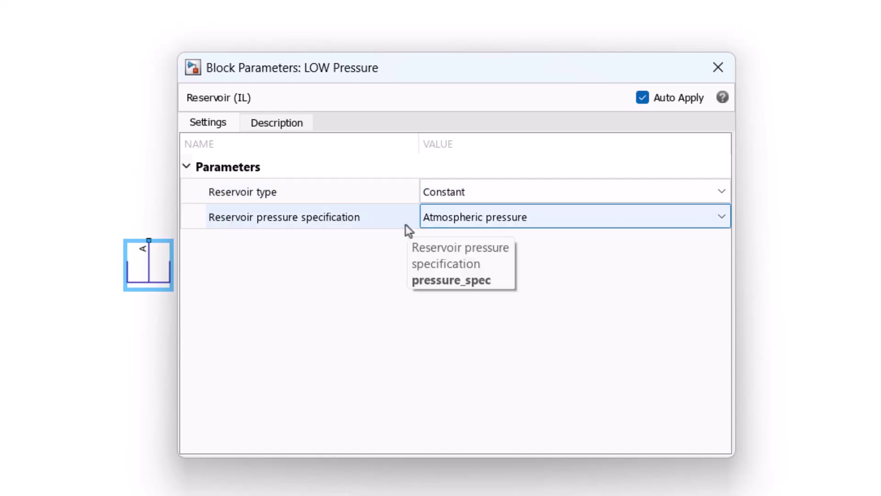
left_click(444, 268)
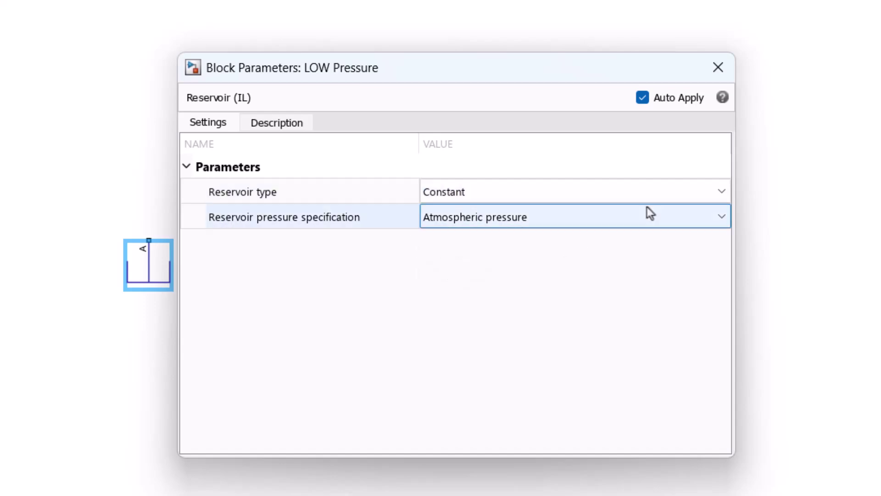
left_click(608, 214)
left_click(607, 214)
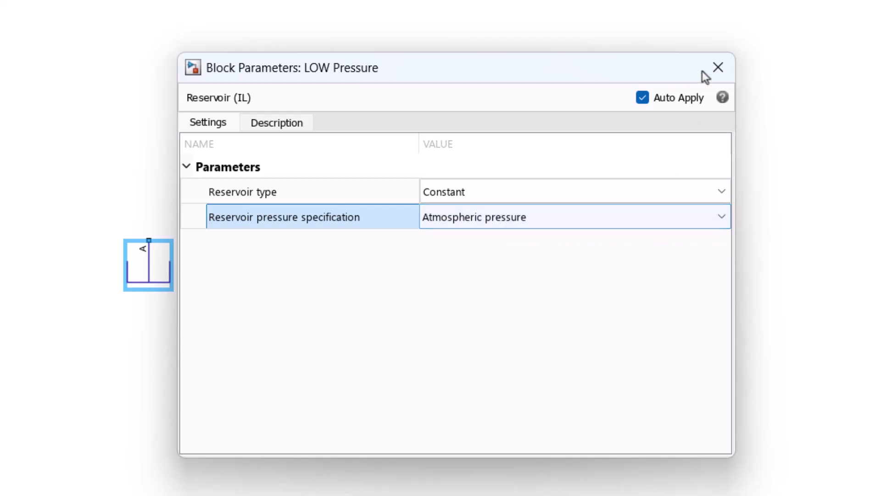
left_click(718, 68)
Step: Set the HIGH Pressure reservoir's pressure specification to Specified pressure, with a reservoir pressure of 0.101325 MPa
left_click(566, 284)
double_click(604, 280)
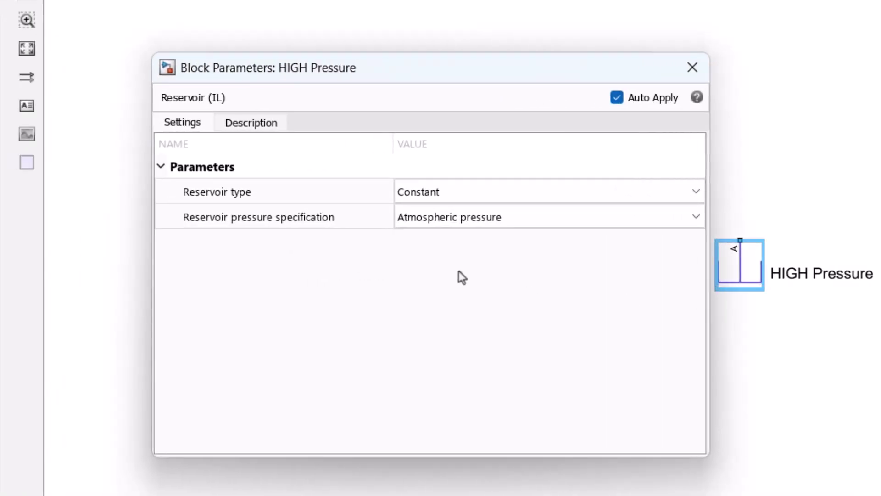
left_click(442, 221)
left_click(444, 221)
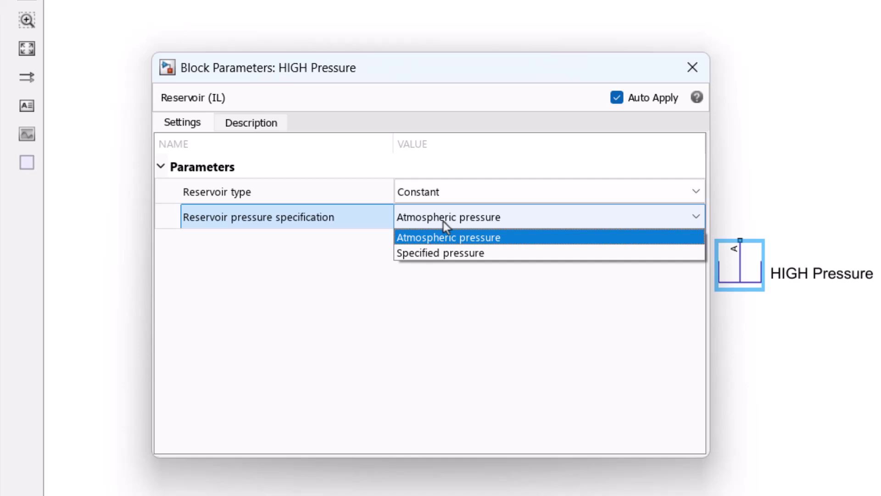
left_click(446, 253)
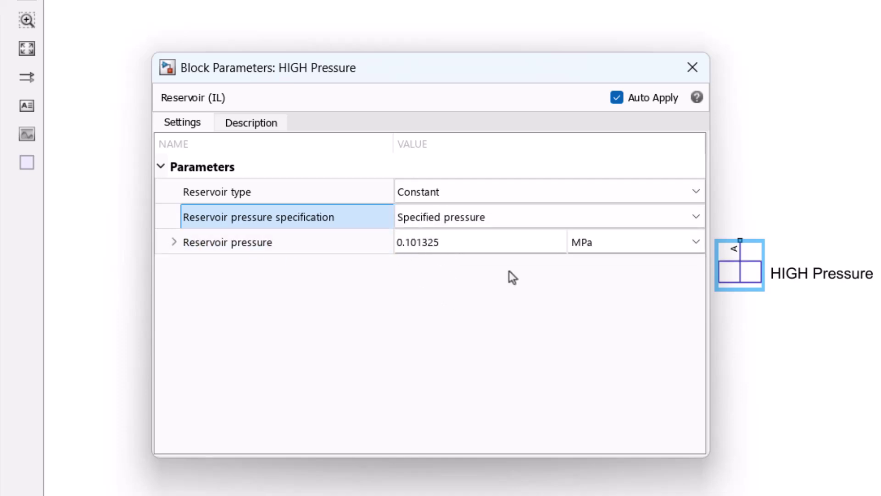
left_click(464, 243)
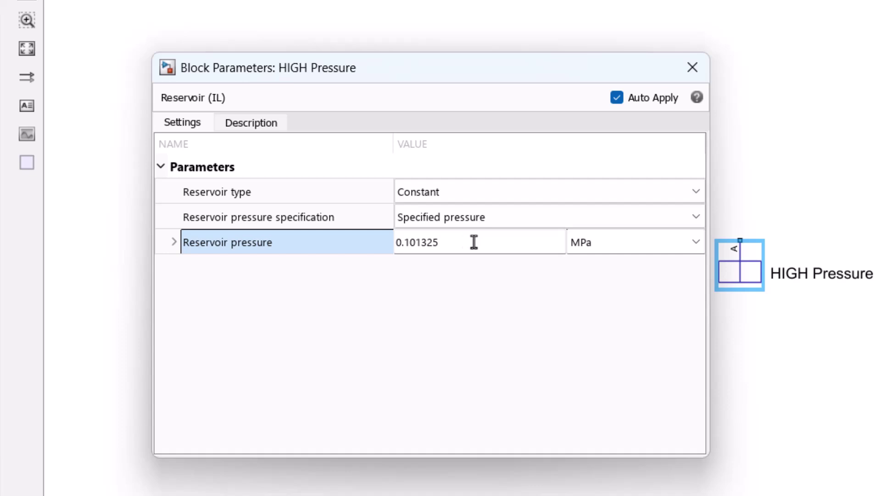
type("*2")
left_click(453, 292)
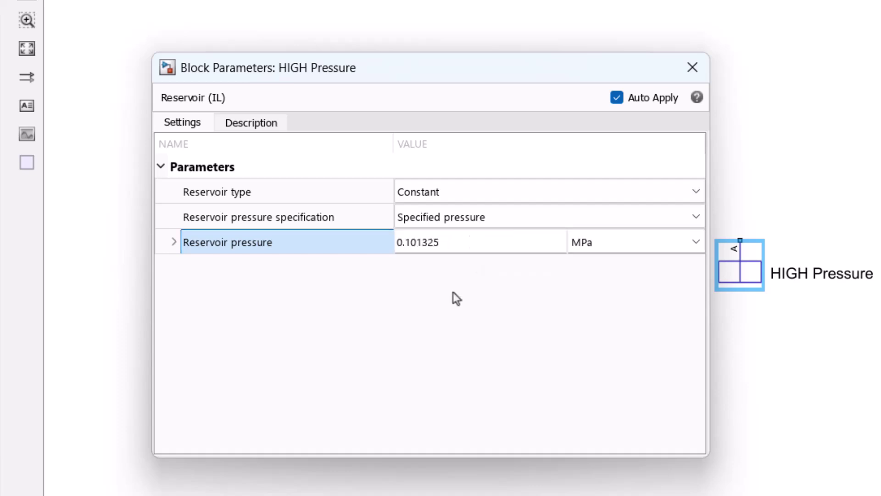
left_click(689, 67)
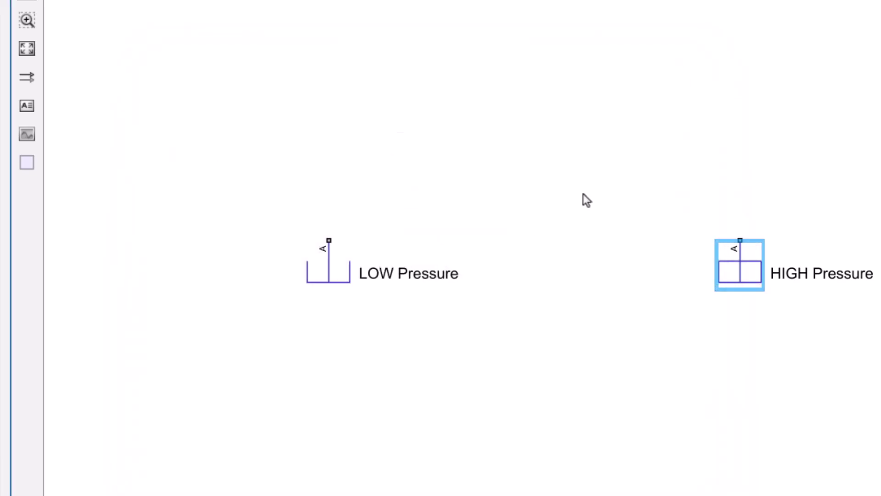
Step: Place a Flow Rate Source (IL) block from the Isothermal Liquid sources above and between the two reservoirs
left_click(412, 493)
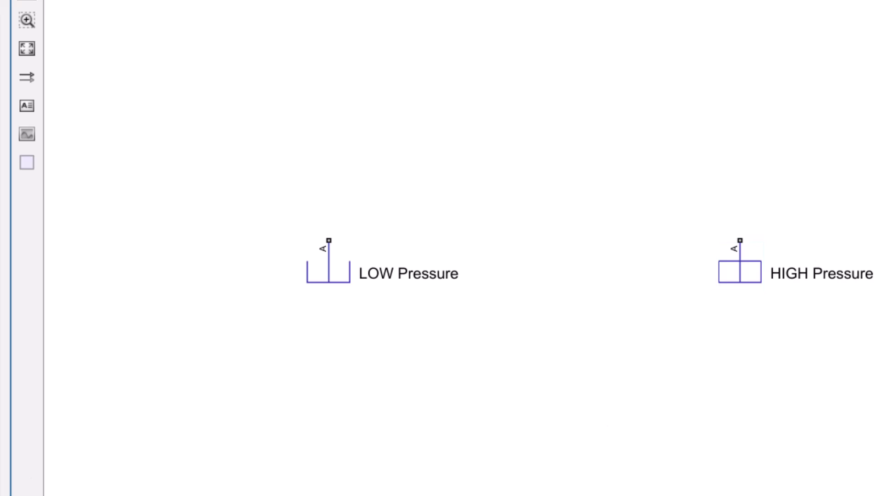
left_click(65, 197)
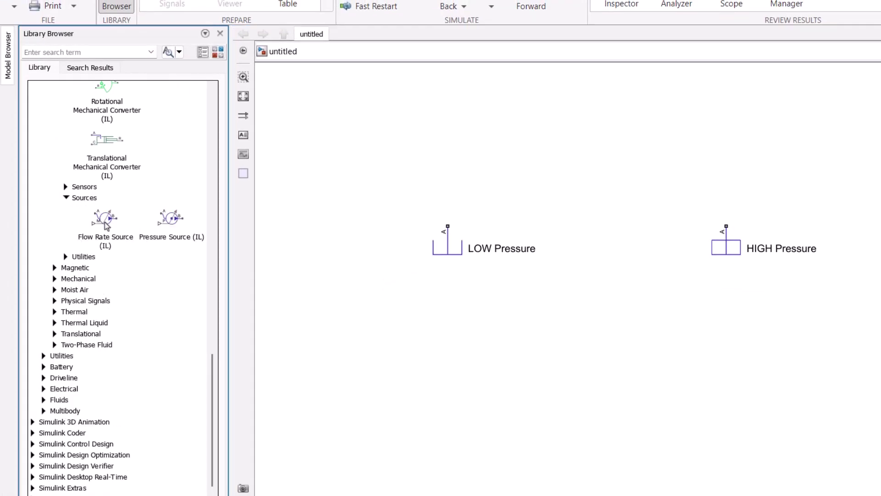
left_click_drag(106, 225, 603, 146)
Step: Configure the flow rate source as Constant with a volumetric flow rate of 0.2 m^3/s
double_click(596, 143)
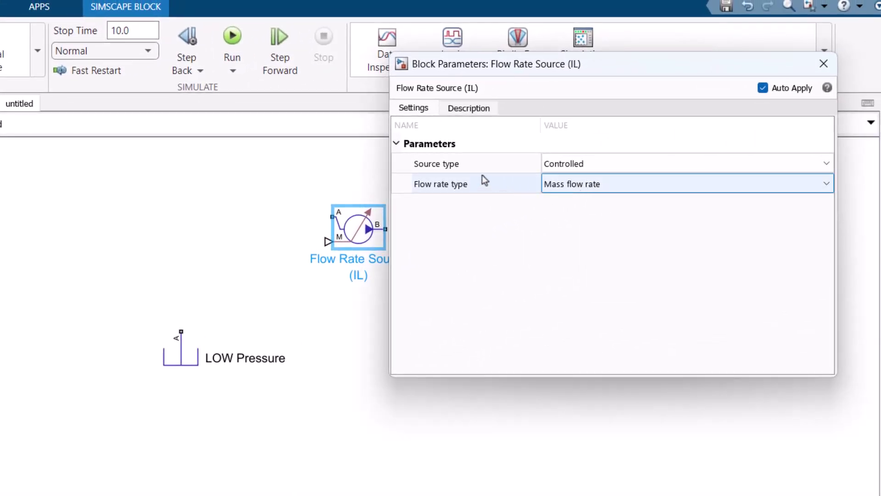
left_click(554, 165)
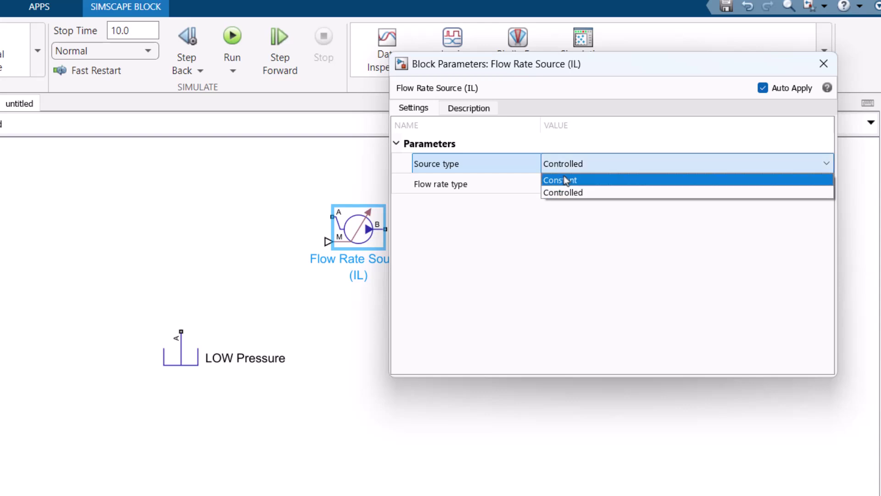
left_click(569, 180)
left_click(571, 184)
left_click(574, 209)
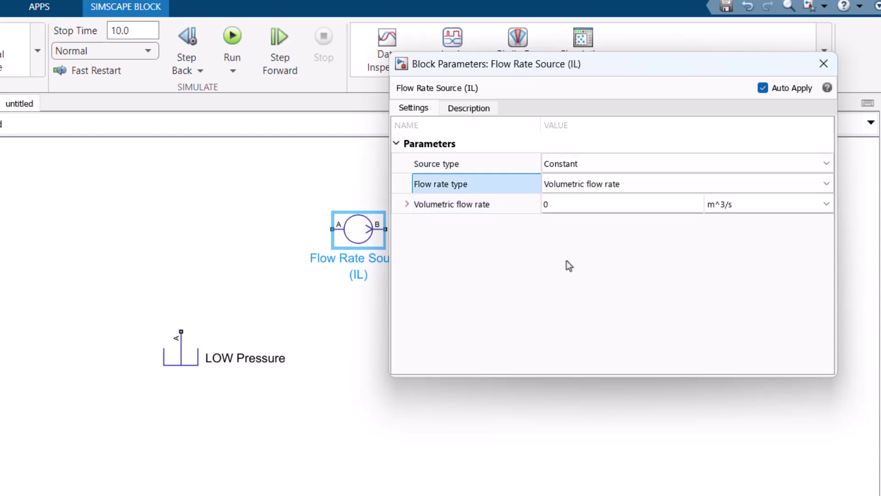
left_click(564, 209)
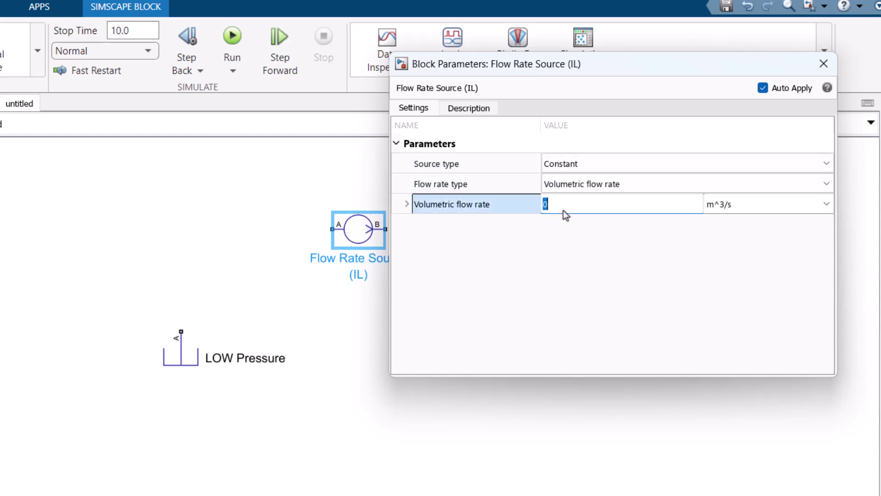
left_click(557, 203)
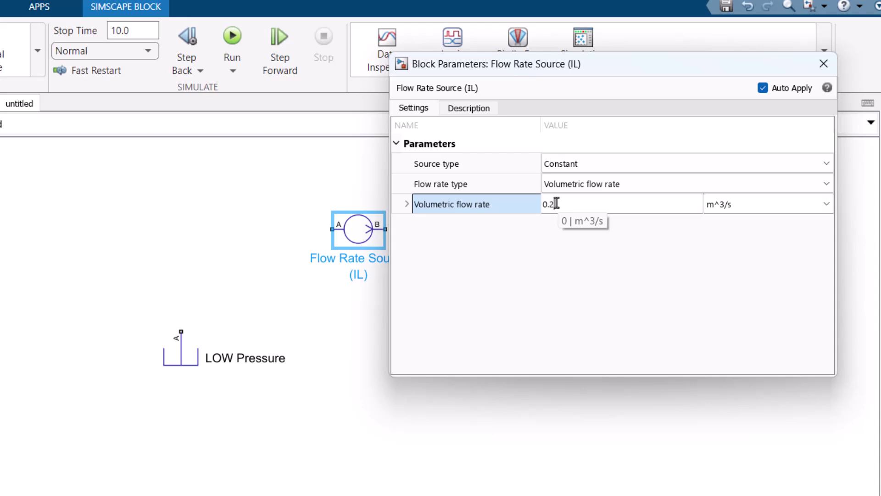
left_click(599, 255)
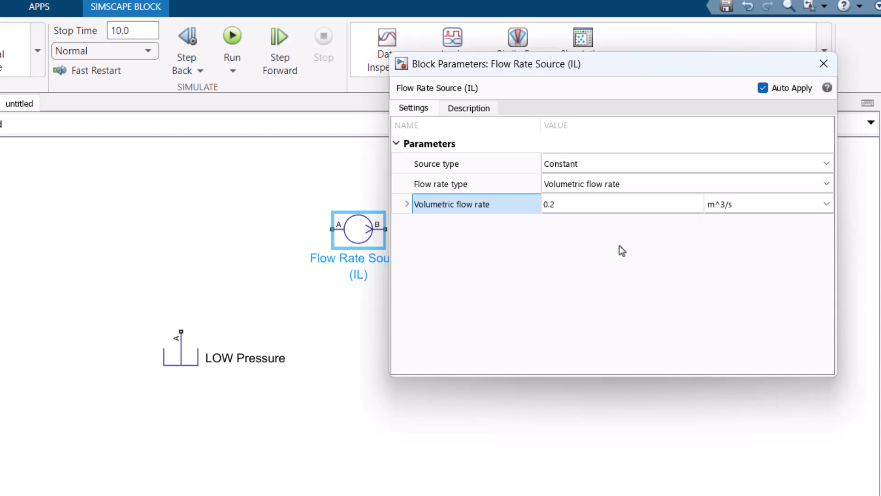
left_click(825, 71)
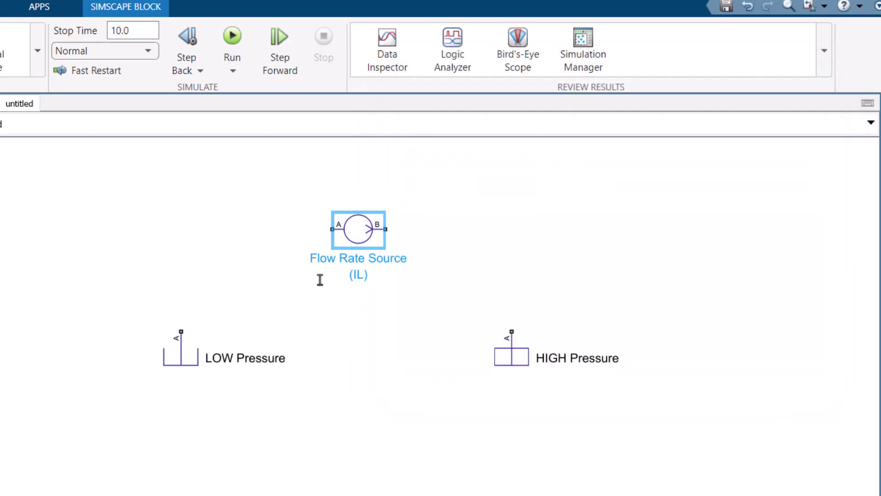
Step: Rename the flow rate source block as PUMP
double_click(342, 262)
key("ctrl+a")
type("PUMP")
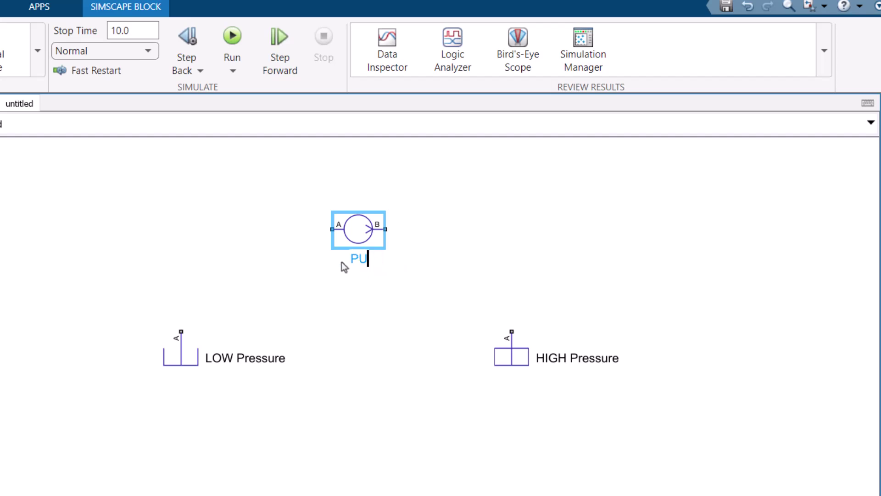
left_click(374, 318)
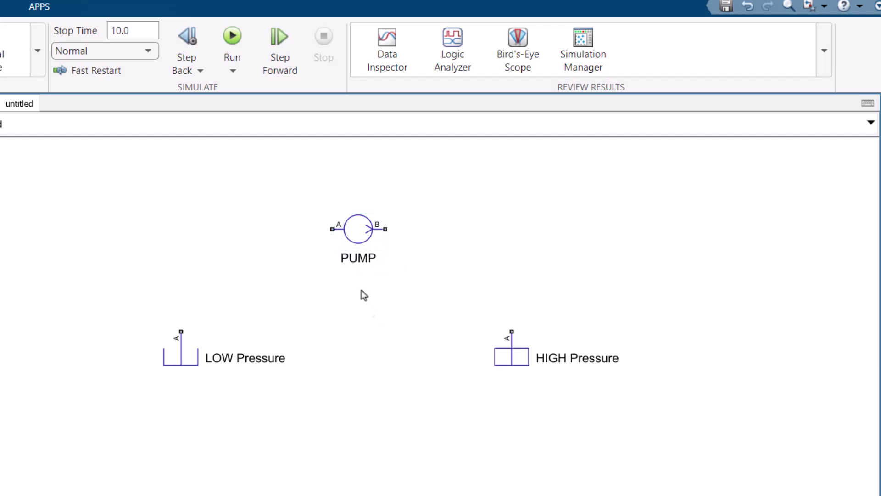
Step: Connect the pump's port A to the LOW Pressure reservoir and its port B to the HIGH Pressure reservoir
mouse_move(327, 236)
left_mouse_down()
mouse_move(177, 311)
mouse_move(181, 321)
left_mouse_up()
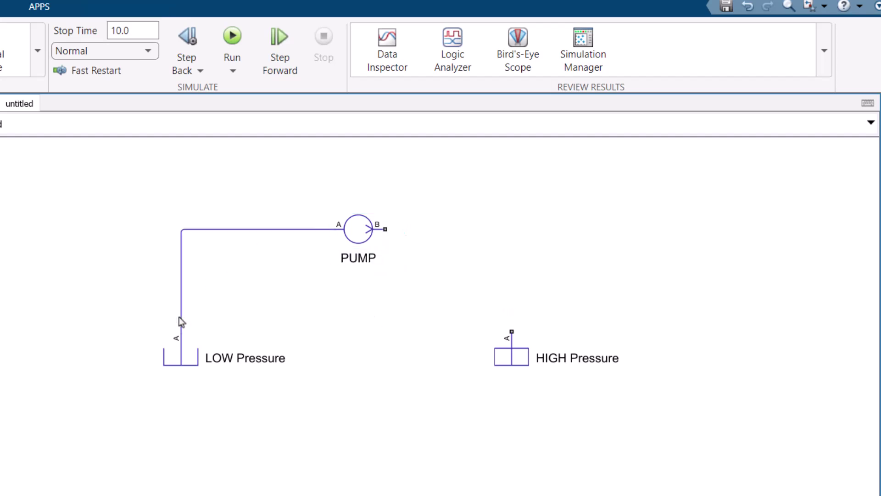
left_click(385, 228)
left_click(512, 331)
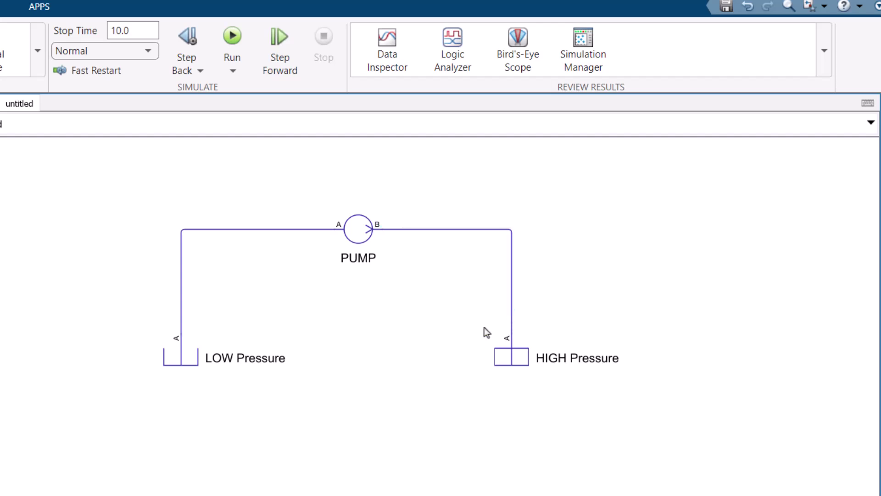
left_click(358, 235)
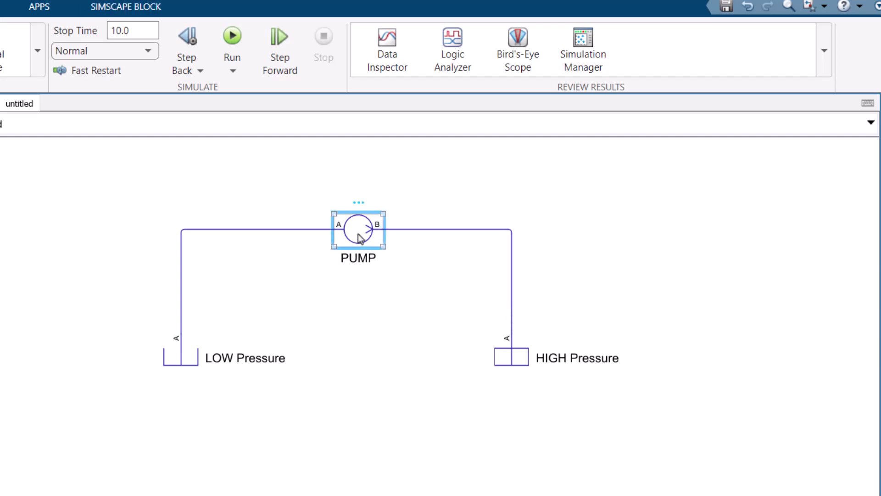
left_click(176, 360)
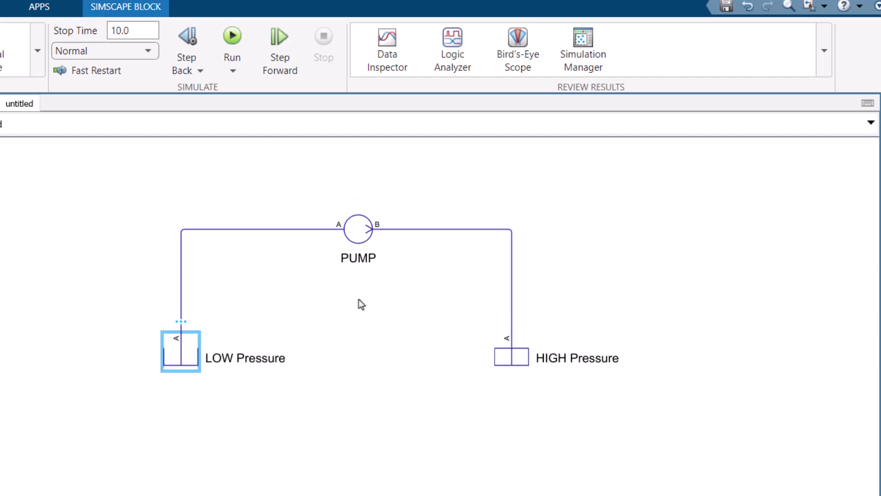
left_click(517, 358)
left_click(414, 435)
left_click_drag(414, 435, 401, 470)
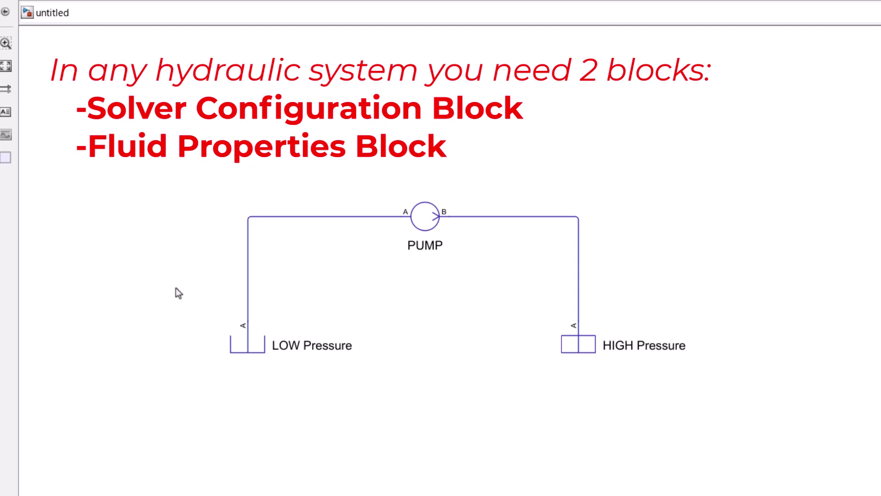
left_click(248, 282)
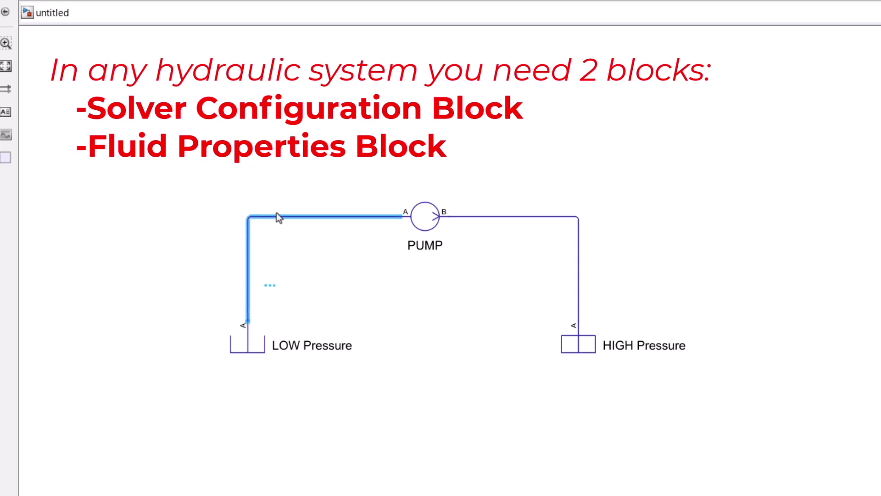
left_click(241, 346)
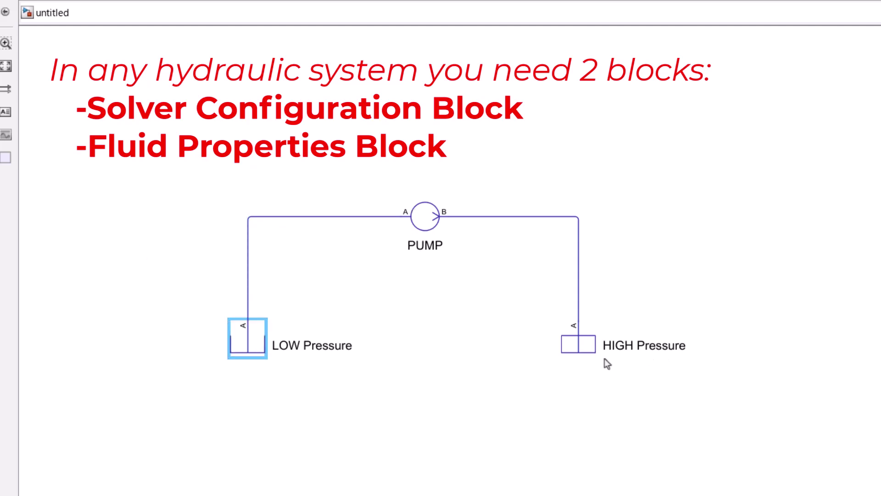
left_click(590, 348)
left_click(187, 271)
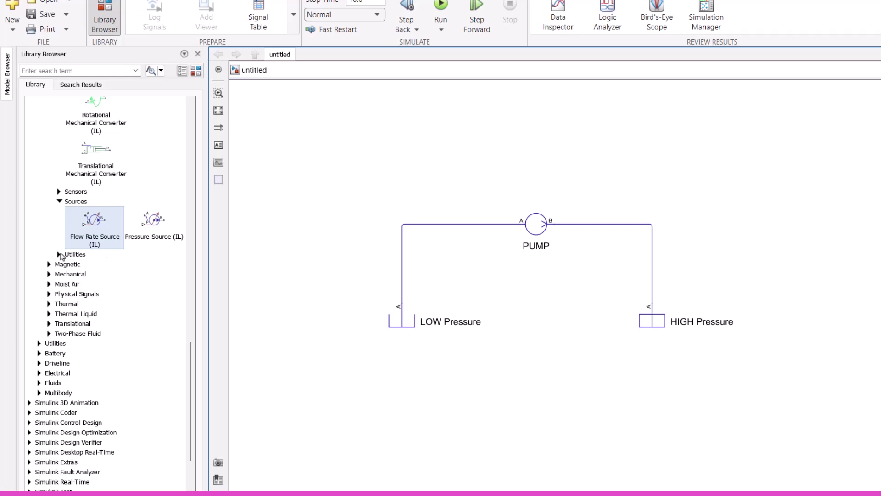
Step: Add an Isothermal Liquid Properties (IL) block from the Isothermal Liquid utilities and connect it to the LOW Pressure reservoir's line
left_click(58, 254)
left_click(85, 299)
key("ctrl+i")
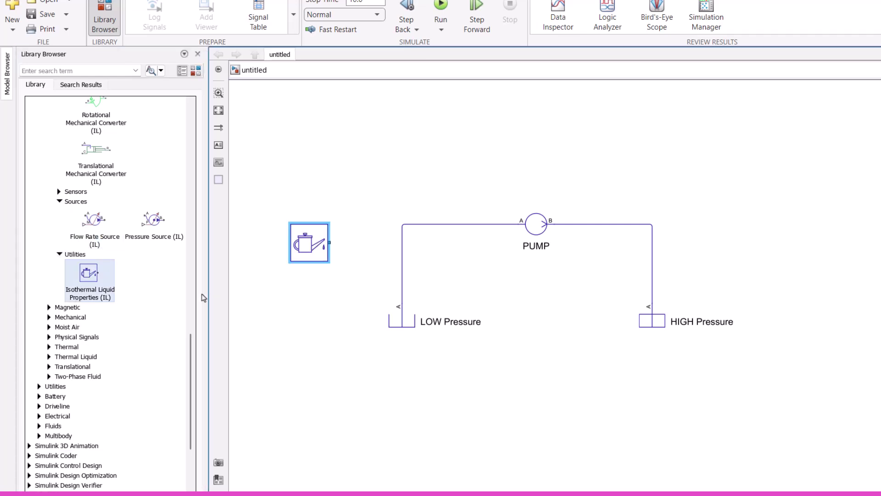
left_click(329, 243)
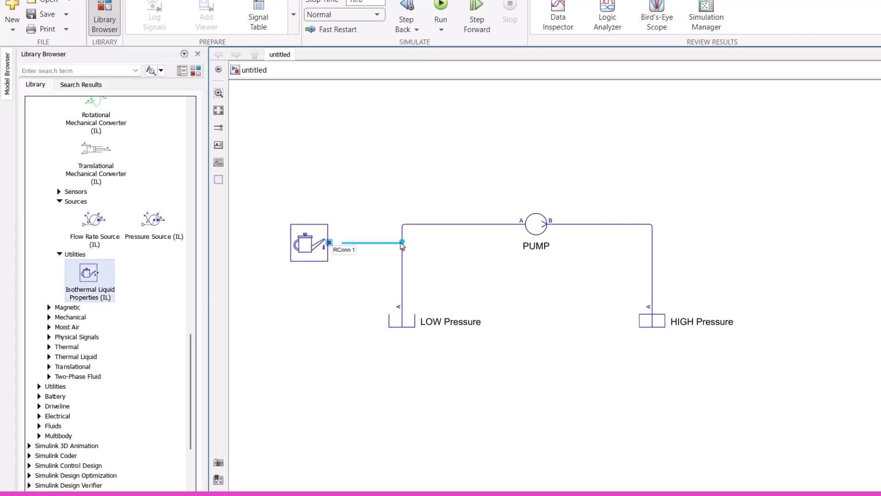
left_click(402, 243)
Step: Review the Isothermal Liquid Properties block's description for the default liquid, and its liquid settings
left_click(303, 257)
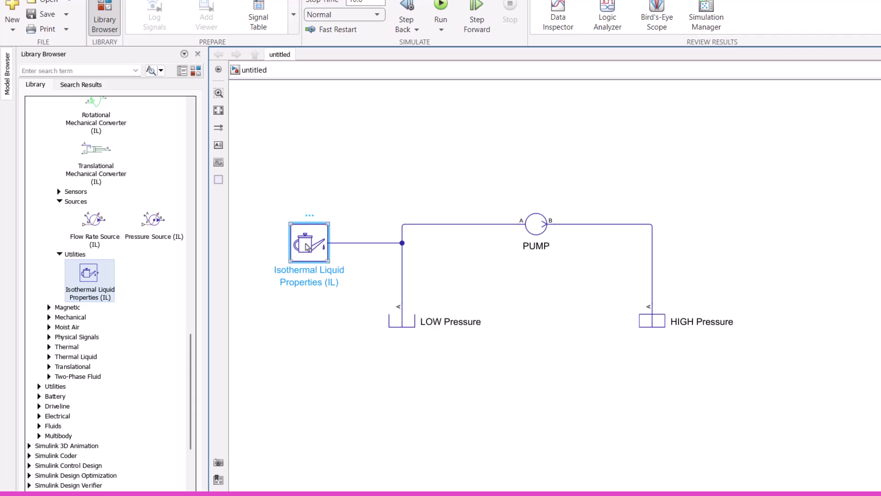
double_click(307, 246)
left_click(387, 90)
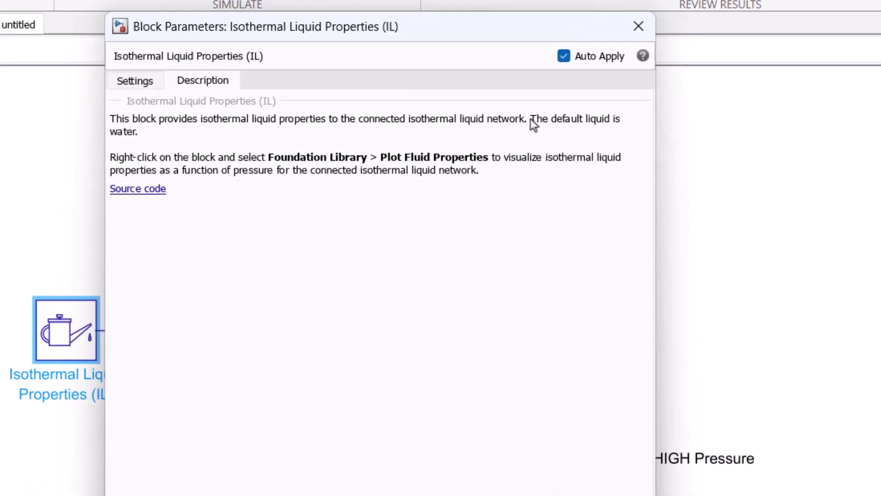
left_click_drag(532, 123, 605, 118)
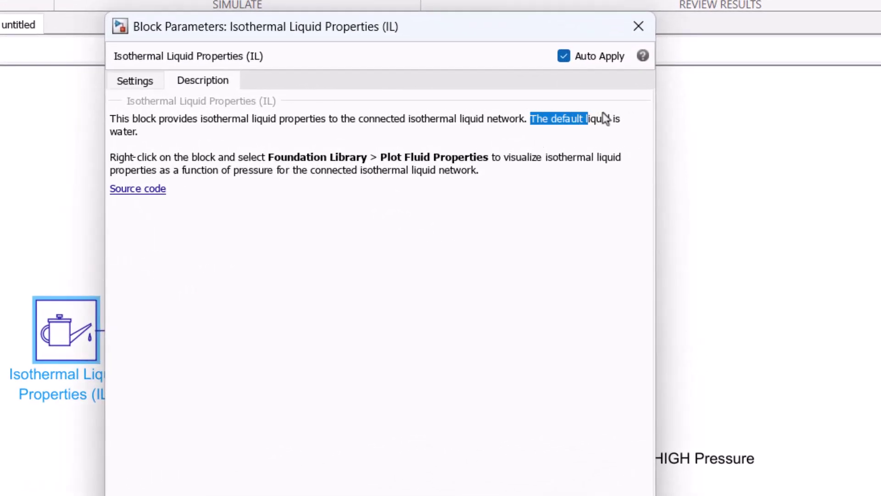
left_click_drag(137, 133, 107, 133)
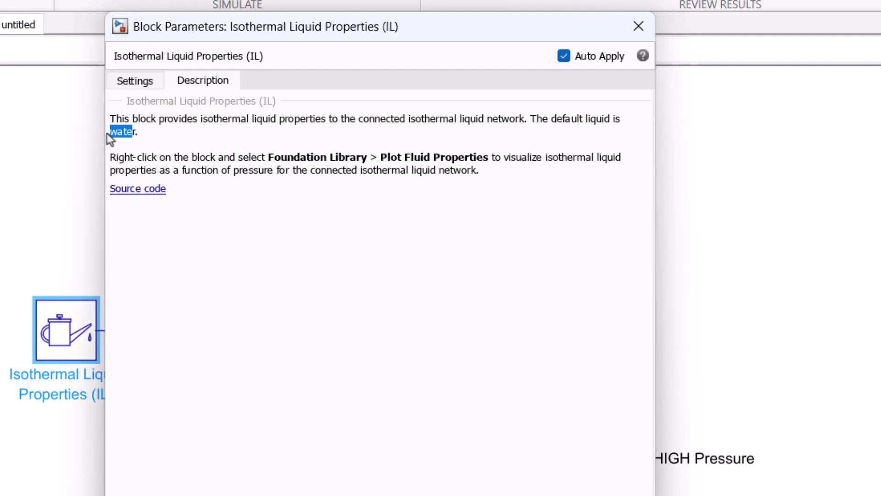
left_click(138, 82)
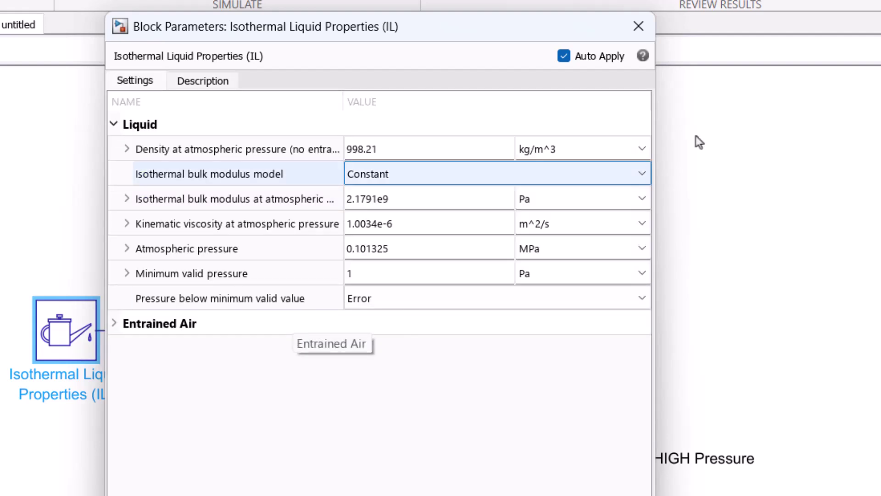
left_click(638, 27)
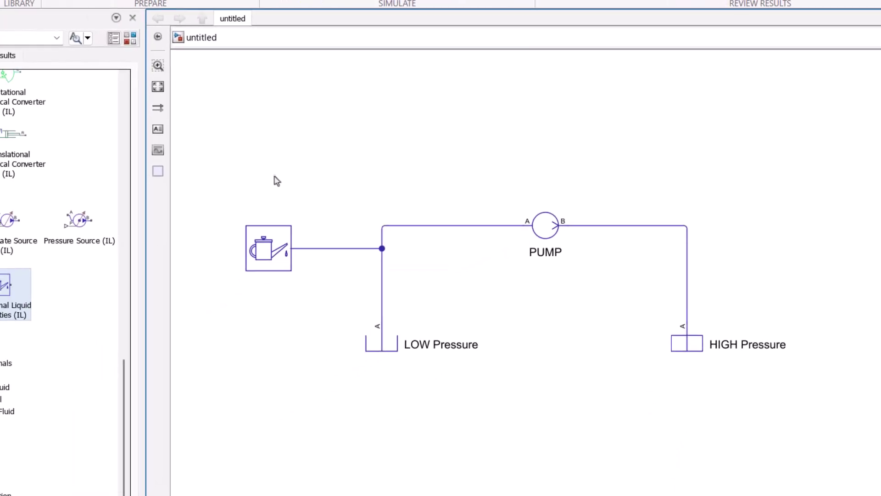
Step: Add a Solver Configuration block above the liquid properties block and connect it to that block's line
double_click(281, 191)
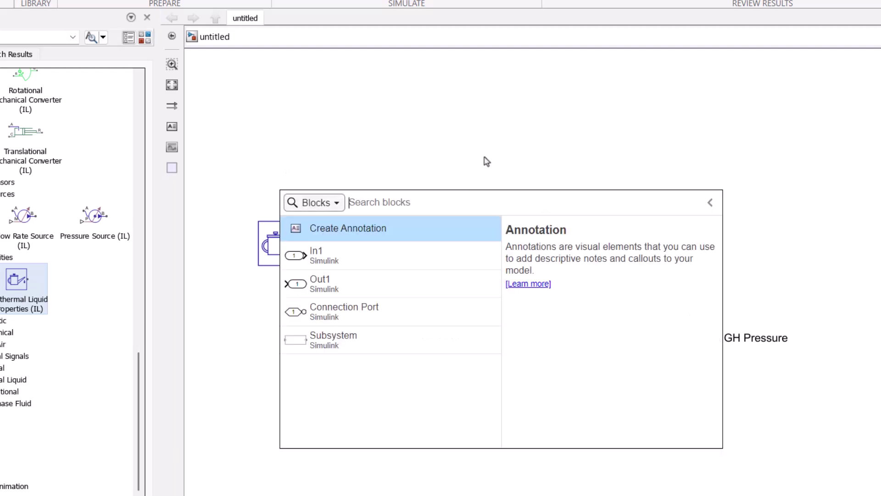
type("solver")
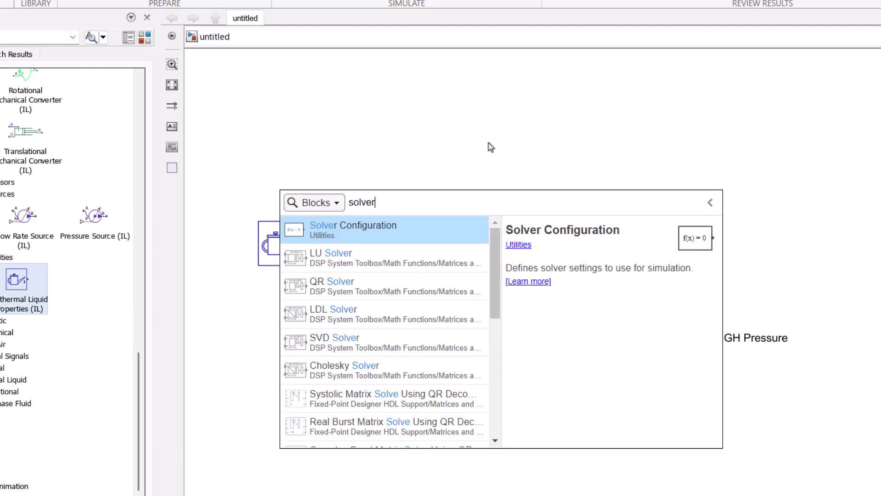
left_click(399, 238)
left_click_drag(304, 194, 341, 243)
Step: Inspect the Solver Configuration block's parameters without changing them
double_click(278, 195)
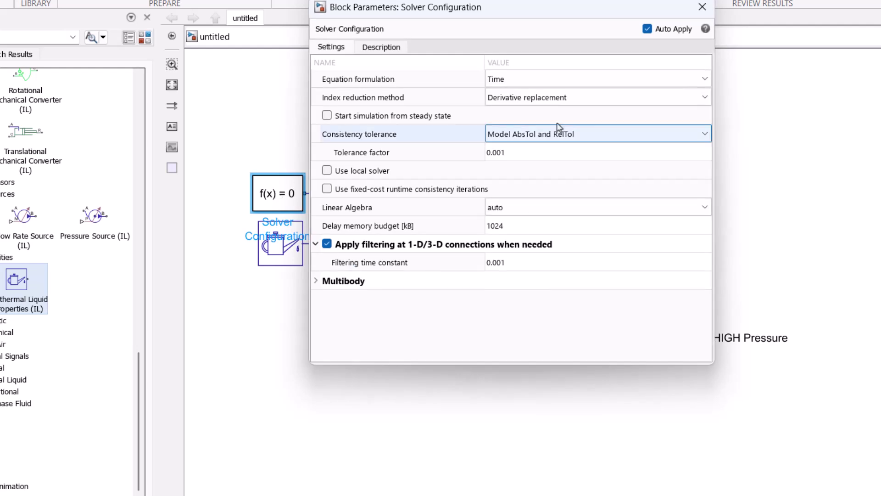
left_click(702, 8)
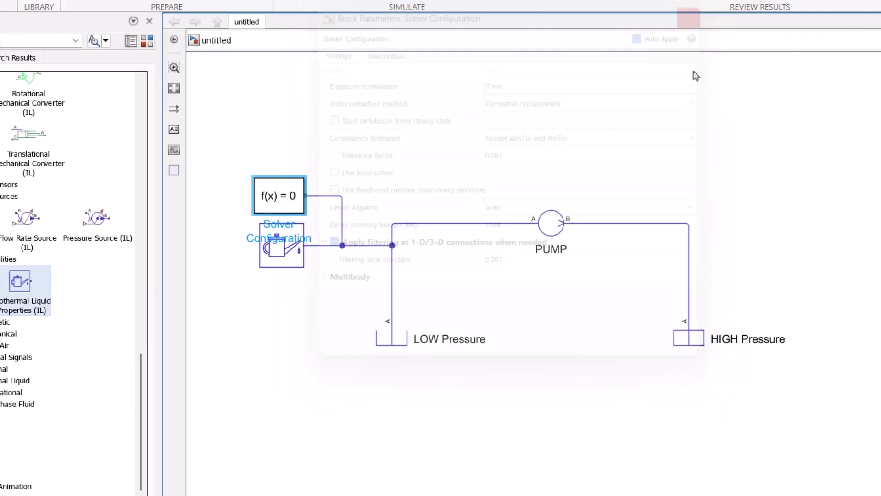
left_click(550, 162)
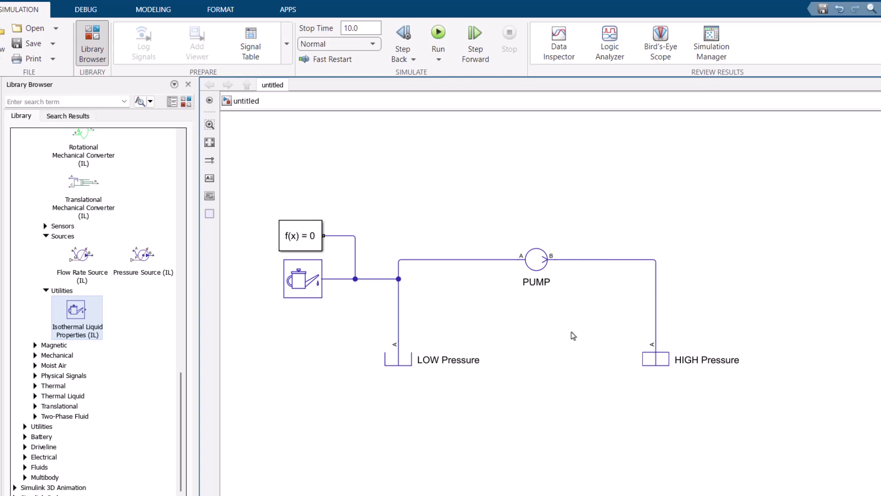
Step: Shift the PUMP block horizontally so it is centred between the LOW Pressure and HIGH Pressure reservoirs
left_click_drag(750, 407, 771, 411)
left_click(771, 411)
left_click_drag(543, 263, 533, 263)
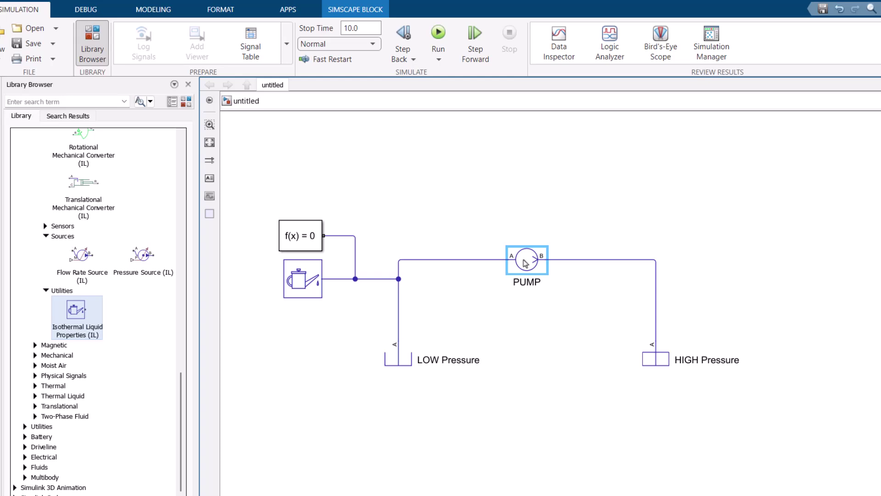
left_click(524, 210)
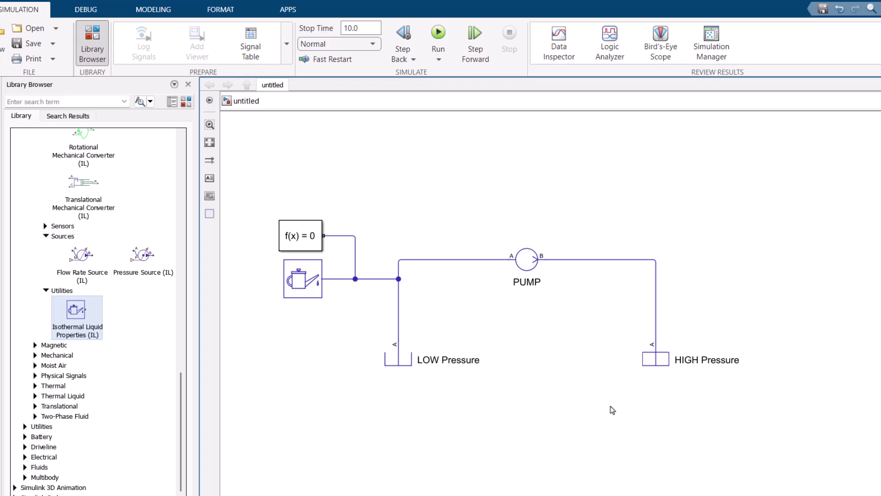
left_click(656, 363)
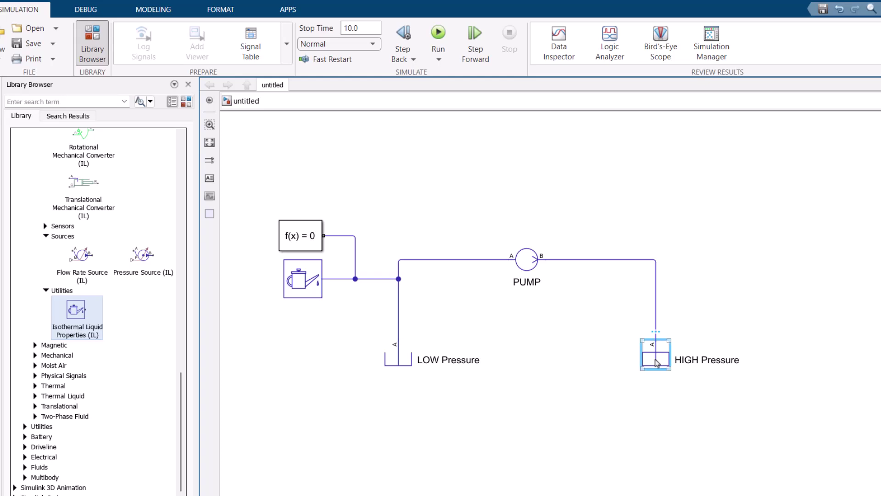
left_click(408, 362)
left_click(490, 381)
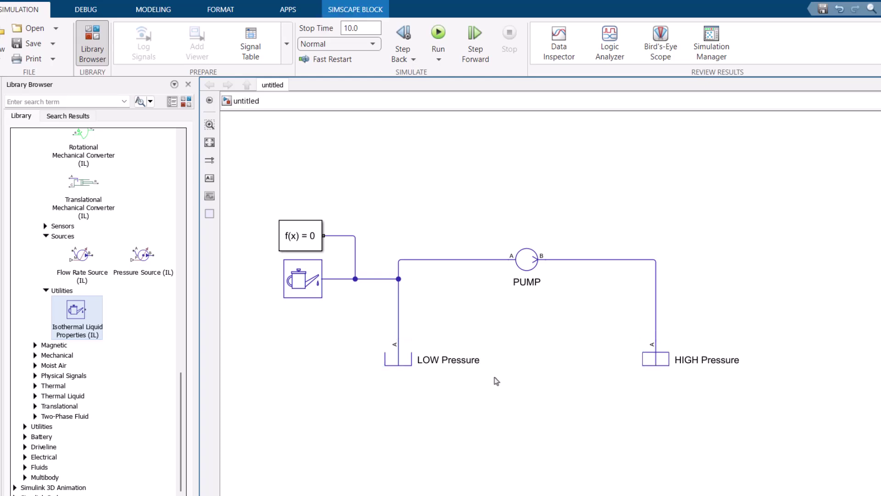
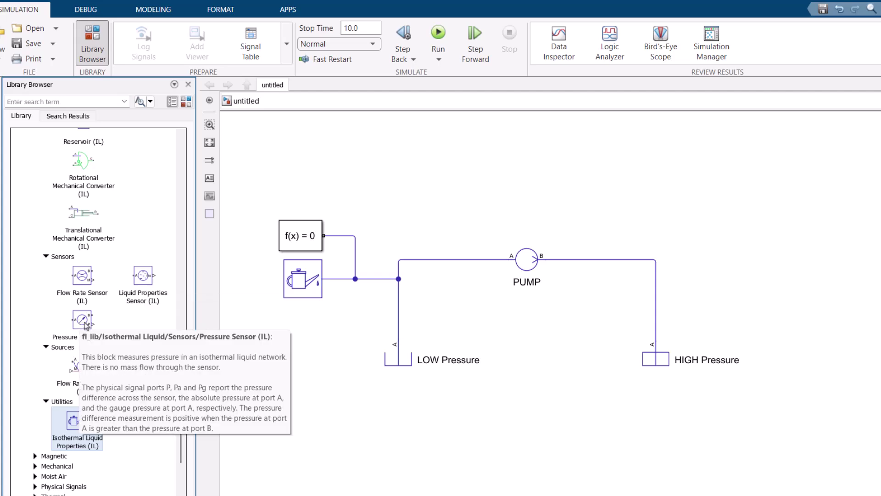
Step: Place a Pressure Sensor (IL) block from the Isothermal Liquid sensors directly above the PUMP block
left_click_drag(82, 327, 528, 197)
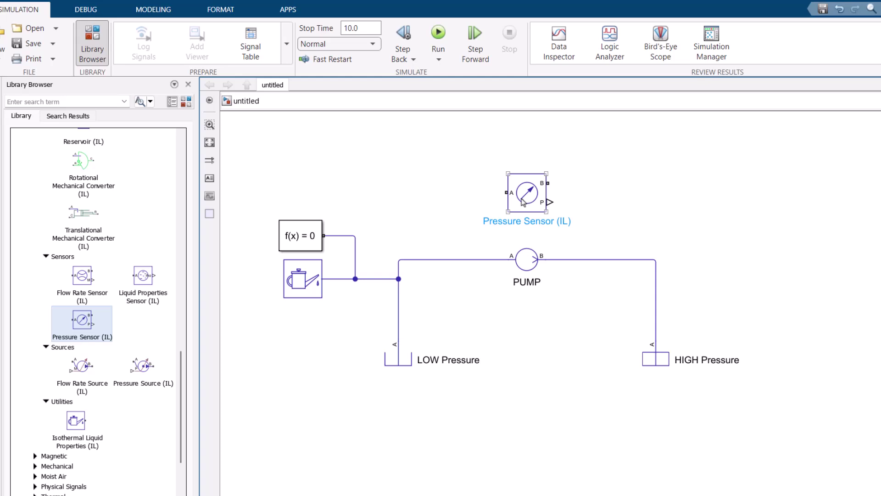
left_click_drag(504, 192, 482, 192)
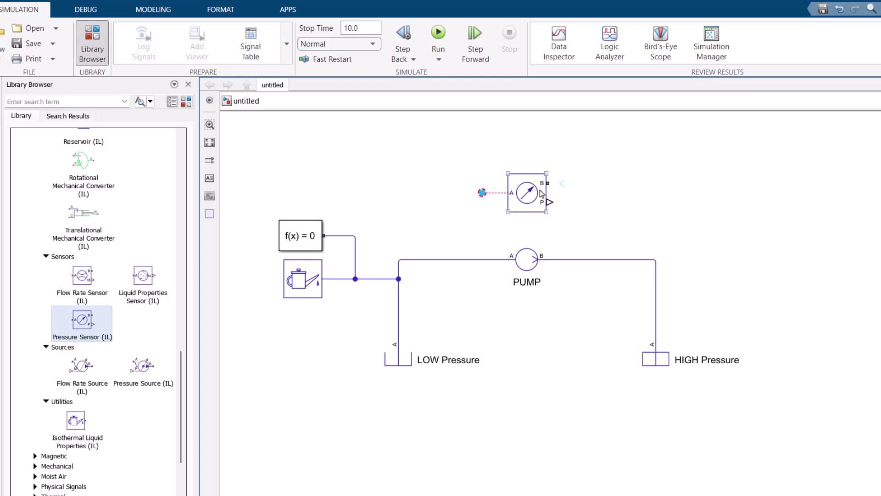
left_click_drag(548, 183, 606, 183)
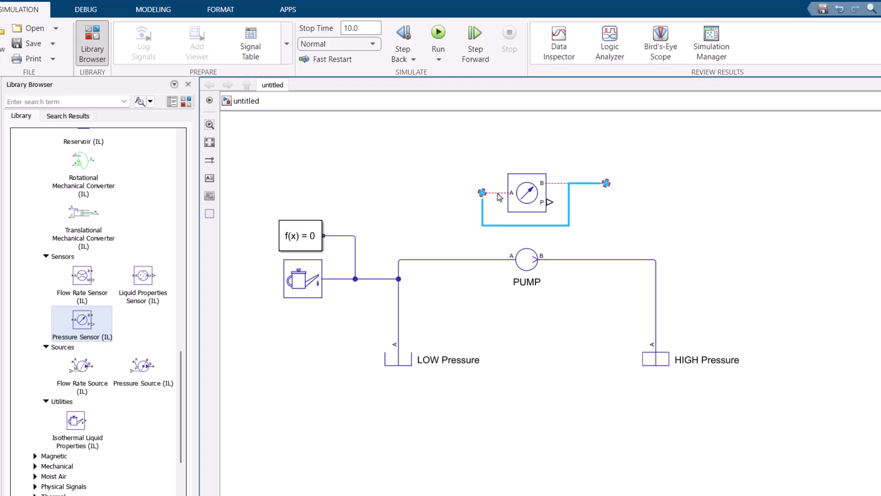
left_click(524, 184)
left_click(634, 220)
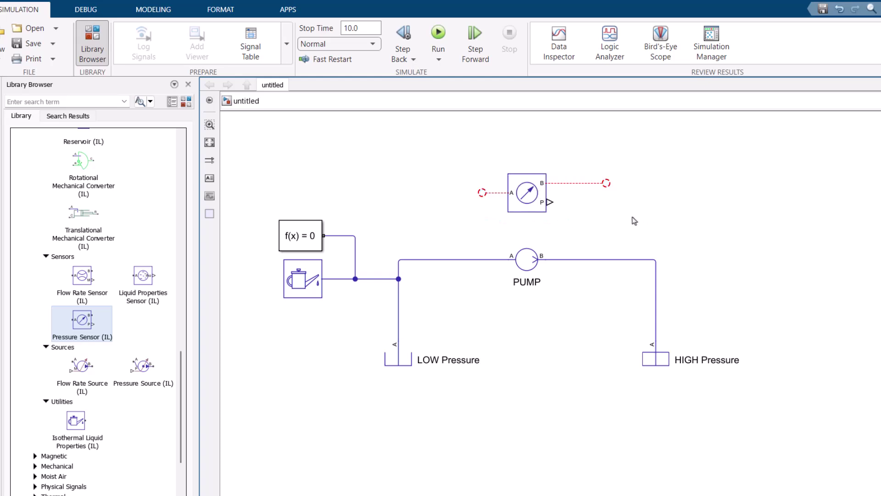
left_click(565, 185)
key("Delete")
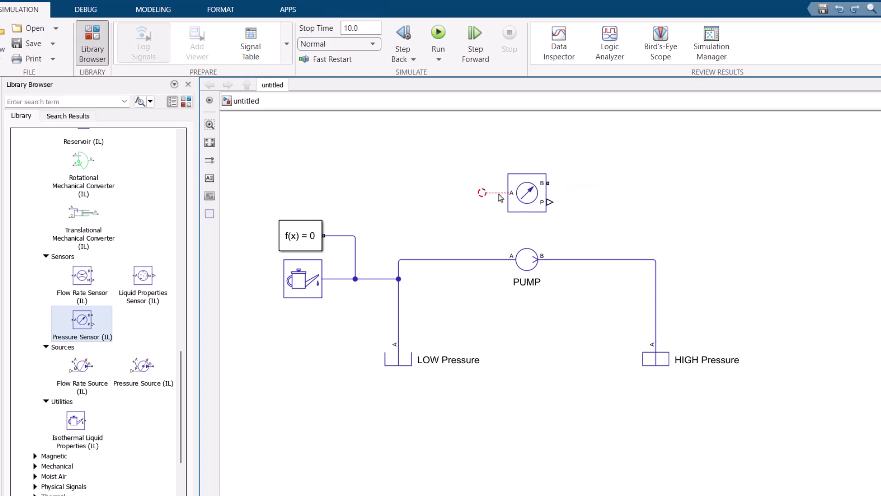
left_click(493, 192)
key("Delete")
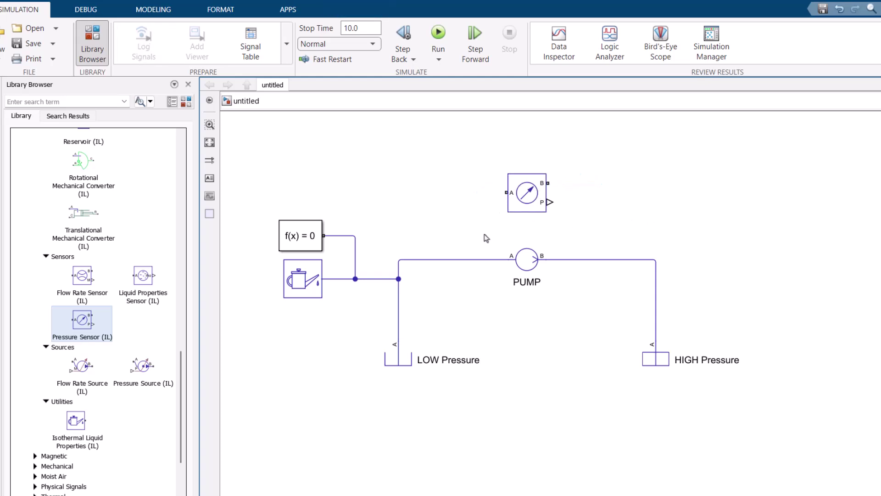
Step: Rotate the pressure sensor 180 degrees and connect its port A to the pump's B line and its port B to the pump's A line
left_click(581, 261)
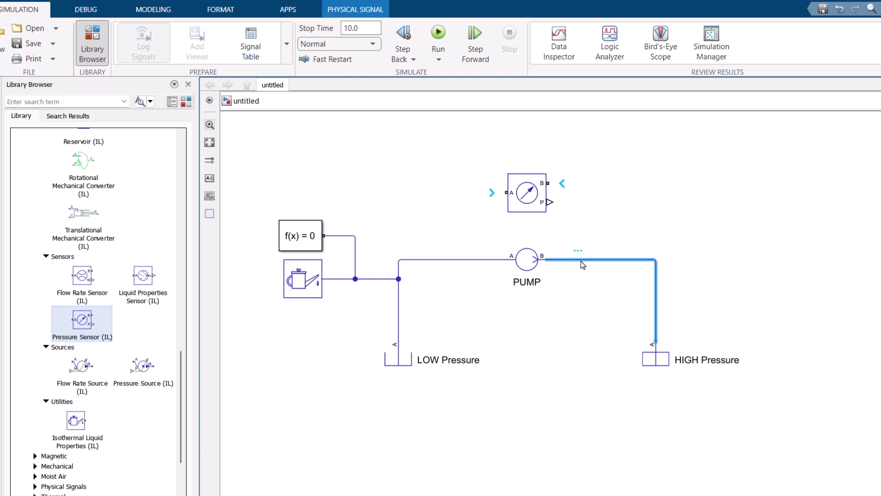
left_click(485, 260)
left_click(546, 206)
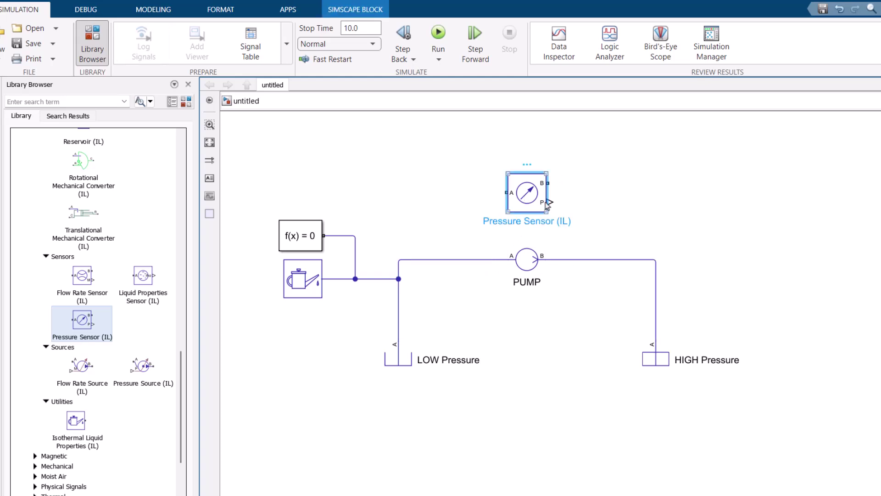
key("ctrl+r")
key("ctrl+r")
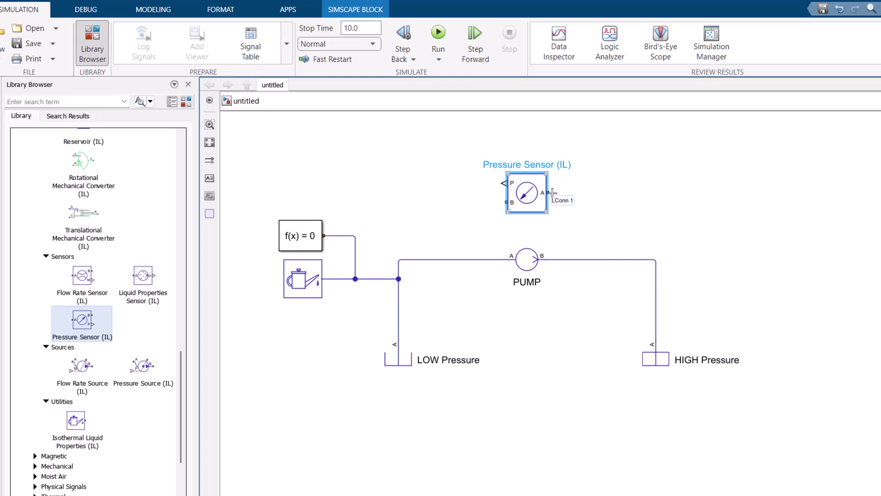
mouse_move(548, 193)
left_mouse_down()
mouse_move(567, 229)
mouse_move(563, 260)
left_mouse_up()
left_click_drag(502, 198, 493, 259)
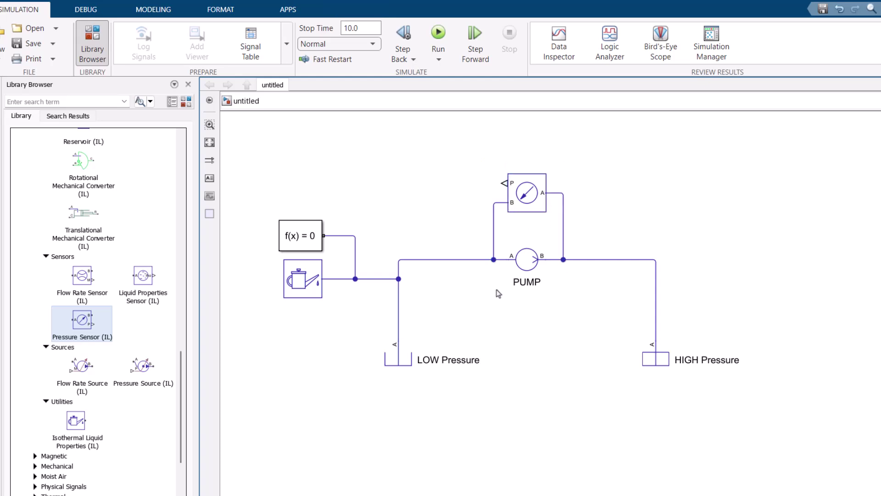
left_click(538, 204)
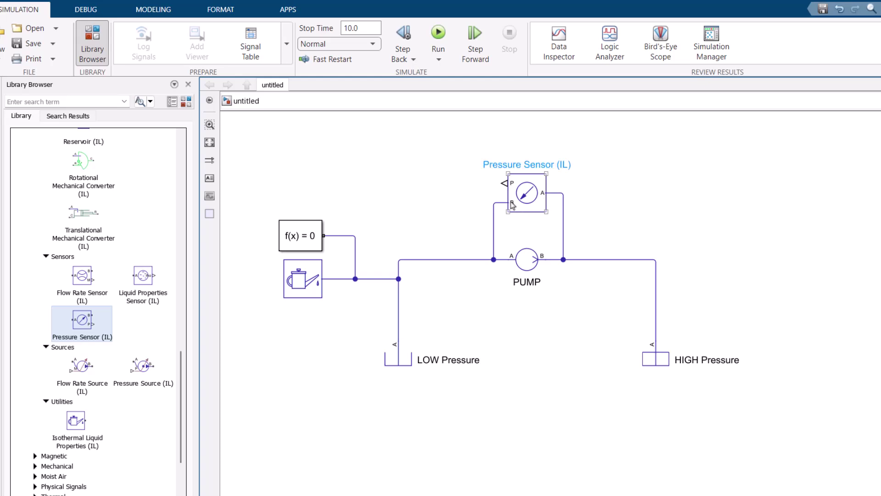
Step: Add a Simulink Display block beside the pressure sensor, with its input facing the sensor's P port
double_click(415, 192)
type("displ")
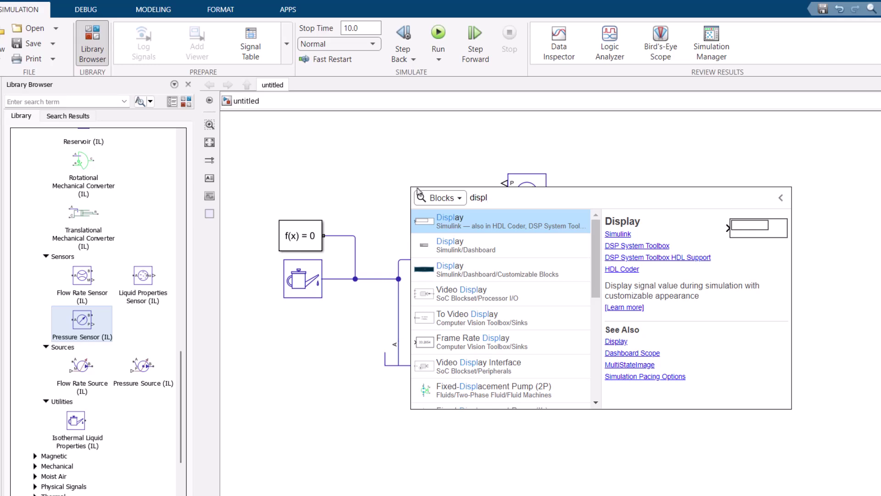
key("Return")
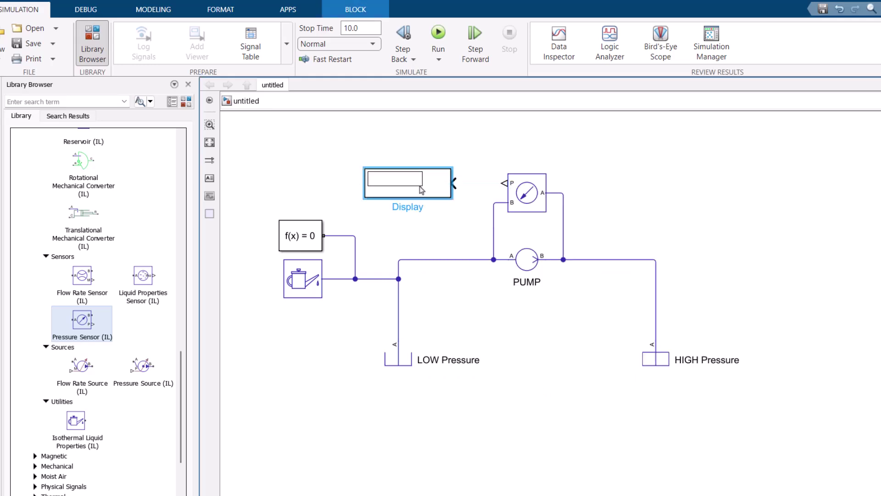
left_click(486, 176)
Step: Try to connect the pressure sensor's P port directly to the Display block's input
scroll(487, 176, "up", 3)
left_click_drag(521, 189, 493, 188)
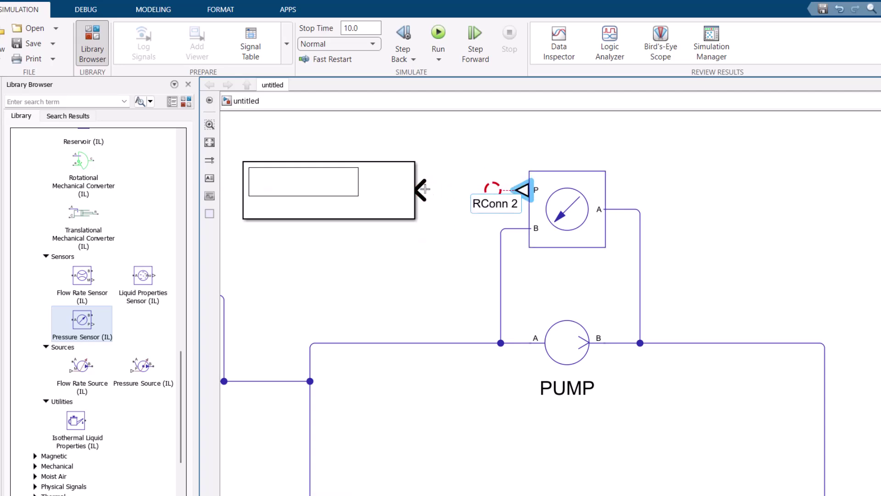
left_click(420, 189)
left_click(500, 209)
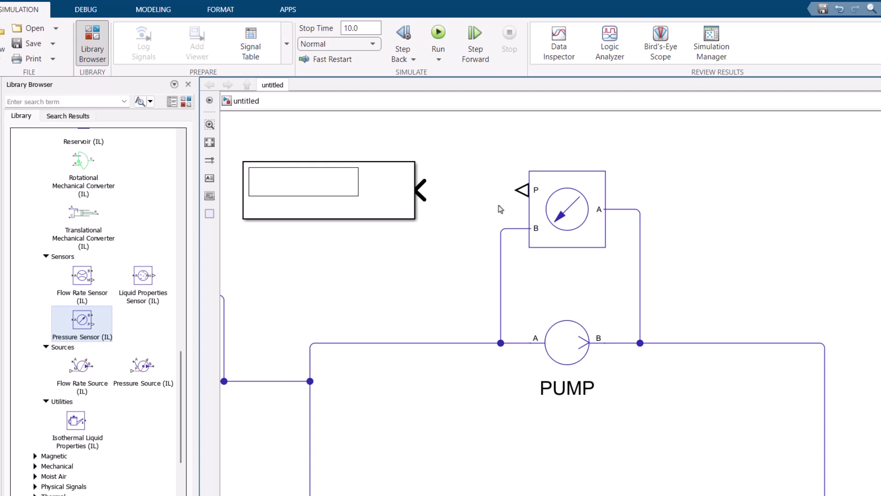
left_click(522, 189)
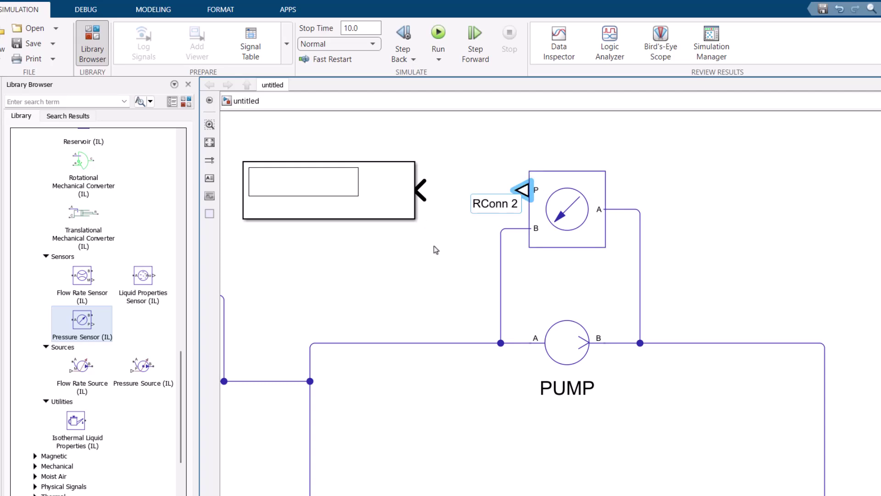
left_click(419, 196)
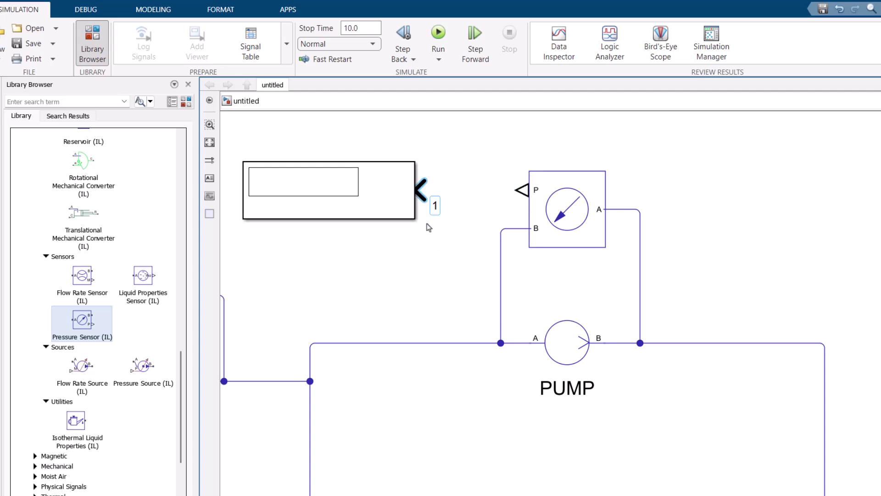
Step: Shrink the Display block's frame so it fits closely around its readout field
left_click_drag(415, 218, 380, 206)
left_click_drag(348, 182, 349, 195)
left_click(434, 222)
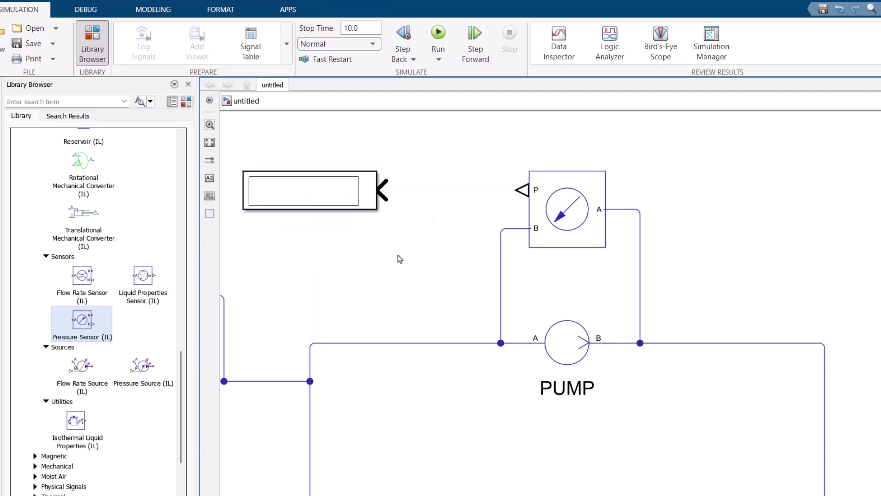
Step: Add a PS-Simulink Converter block above the gap between the Display and the pressure sensor
scroll(398, 259, "down", 2)
scroll(443, 278, "up", 2)
double_click(460, 176)
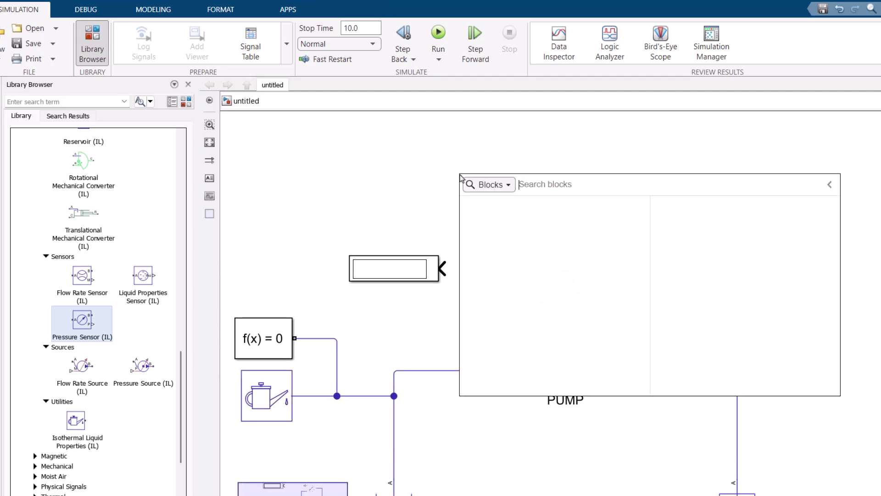
type("p")
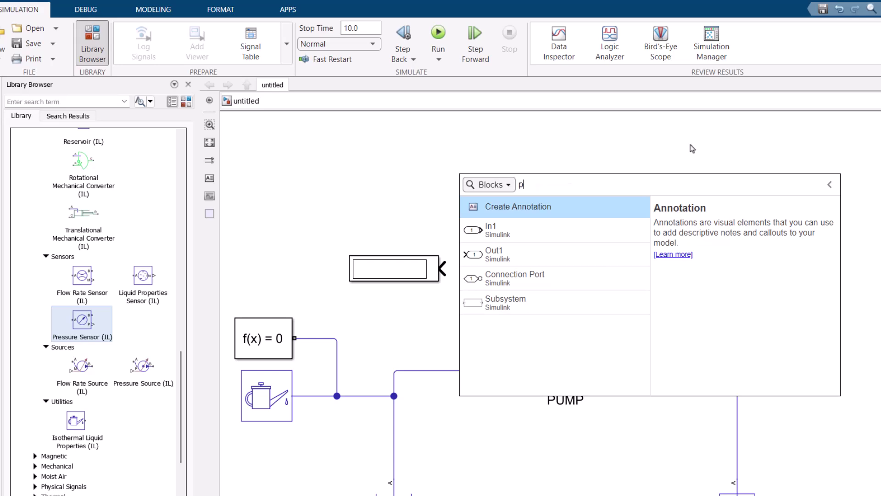
type("s-simulink")
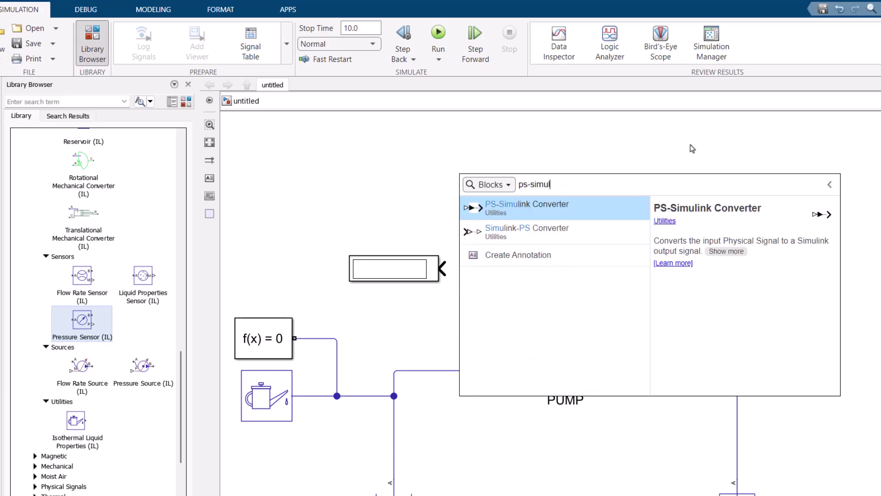
left_click(538, 215)
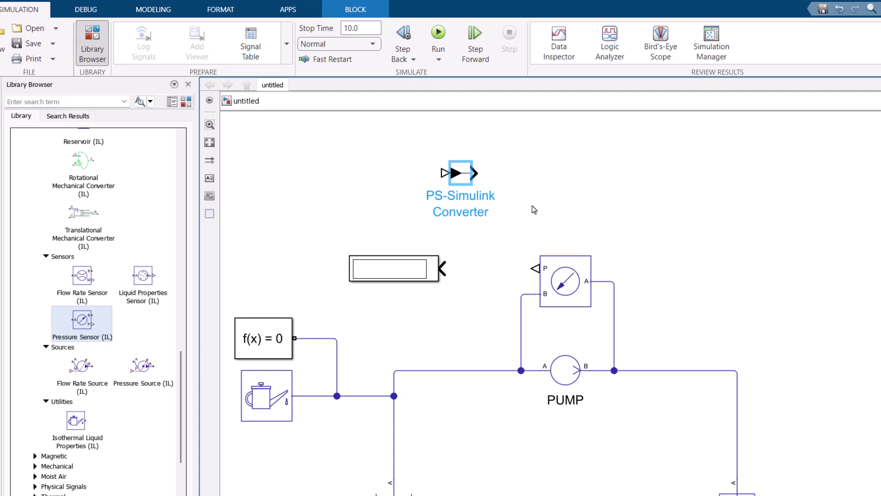
Step: Rotate the PS-Simulink Converter 180 degrees and place it between the sensor's P port and the Display input, connecting both
key("ctrl+r")
key("ctrl+r")
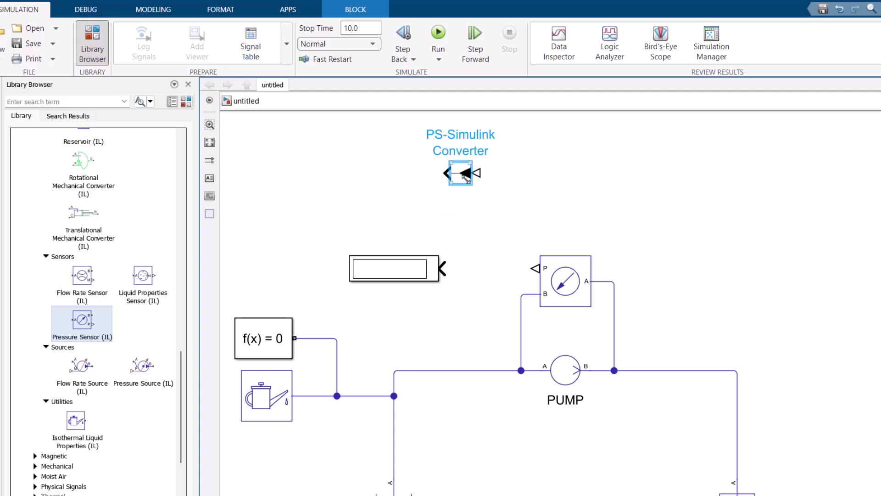
left_click_drag(465, 182, 491, 283)
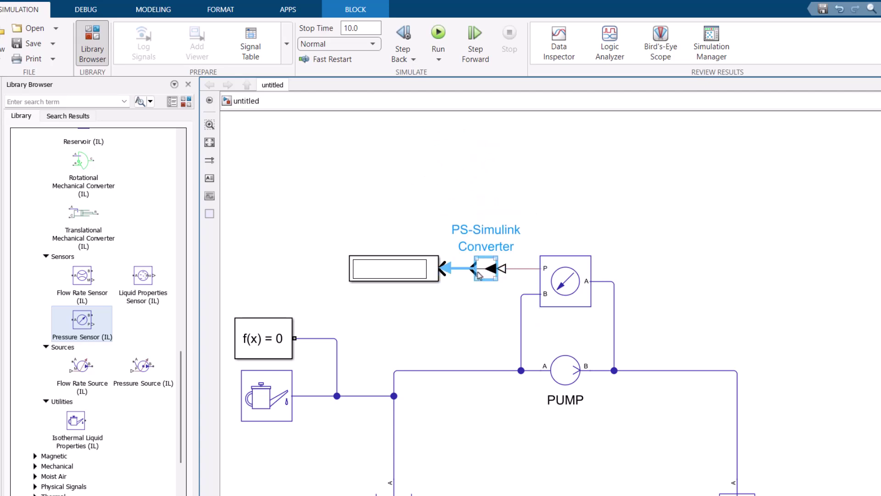
left_click(461, 272)
left_click_drag(490, 332, 524, 250)
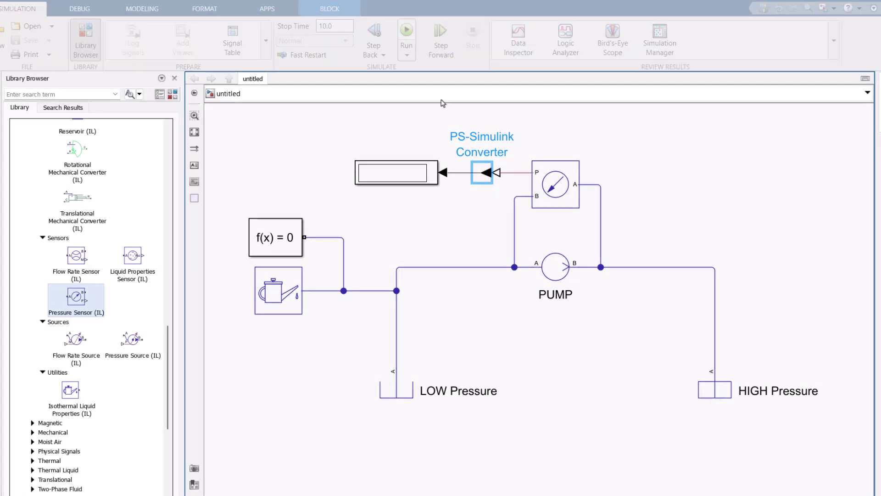
Step: Examine the simulated pressure on the Display in relation to the PUMP, both reservoirs and the pressure sensor
left_click(416, 181)
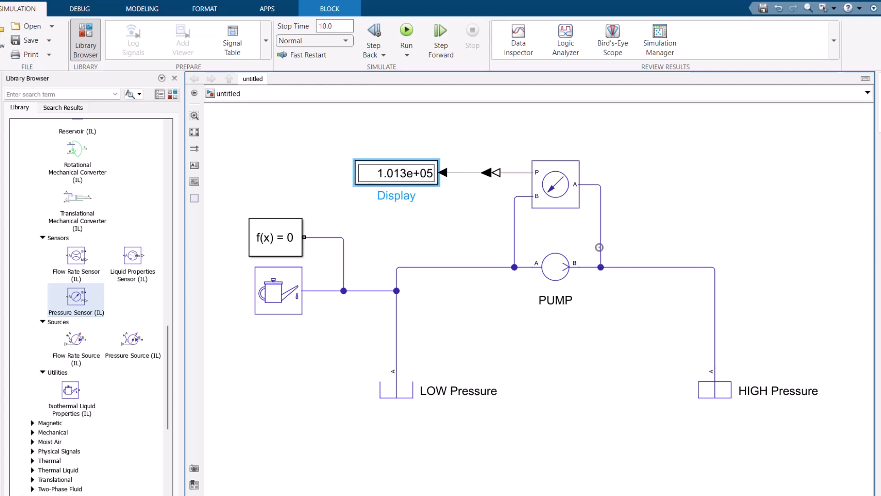
left_click(553, 275)
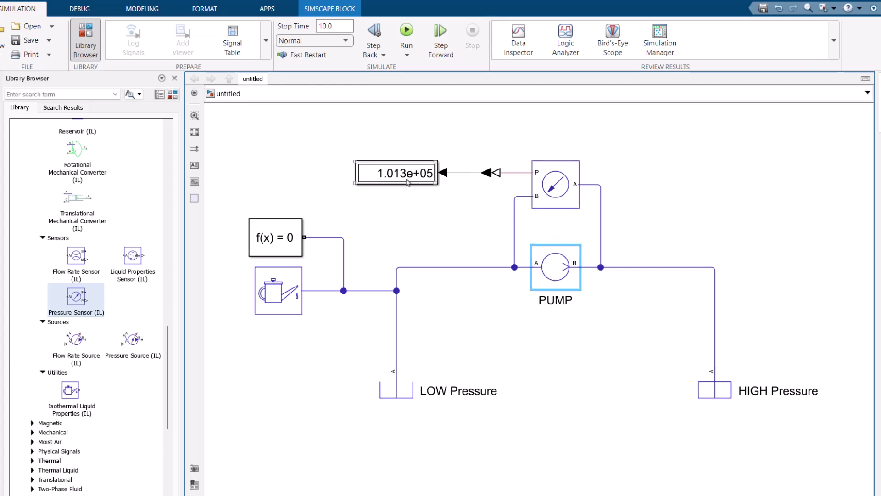
left_click_drag(407, 172, 401, 172)
left_click(398, 396)
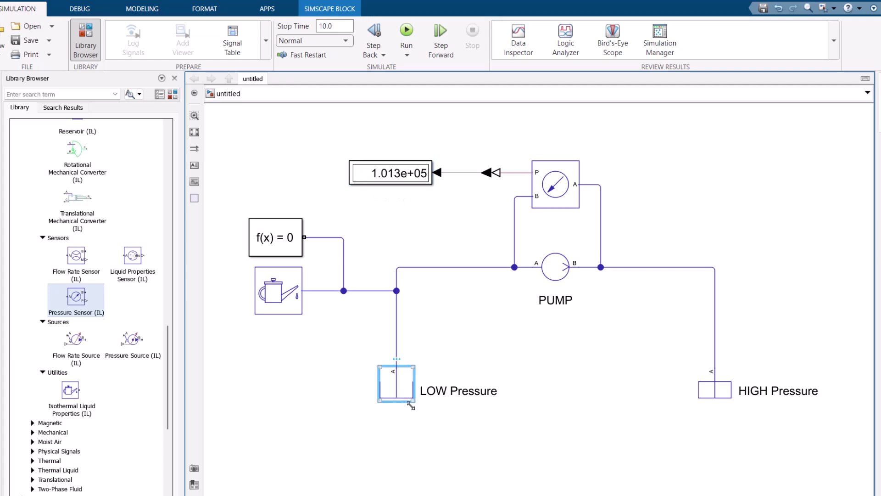
left_click(717, 397)
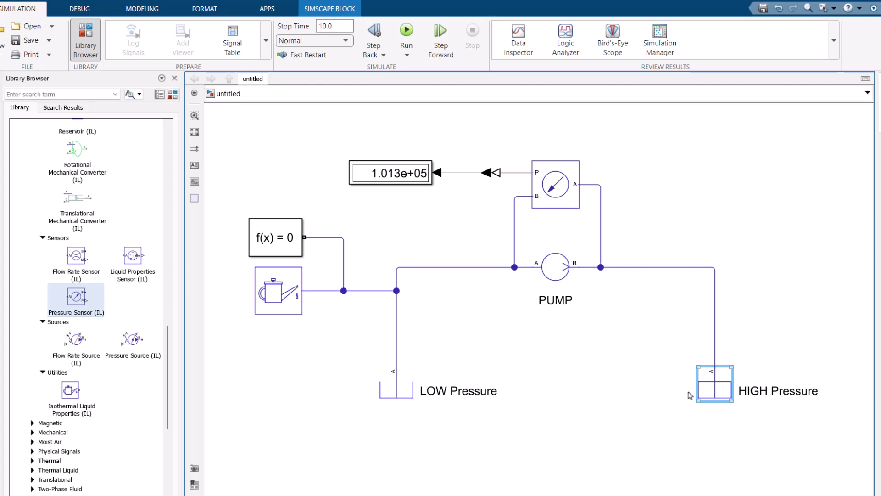
left_click(551, 202)
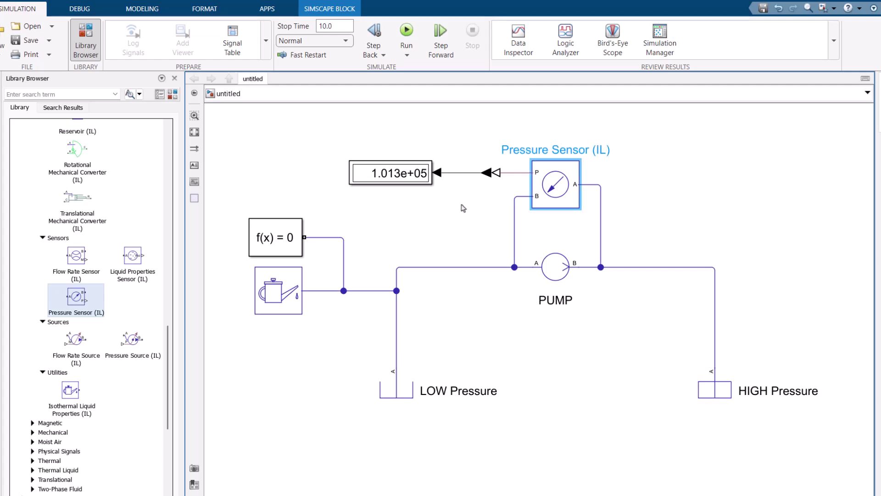
left_click(404, 178)
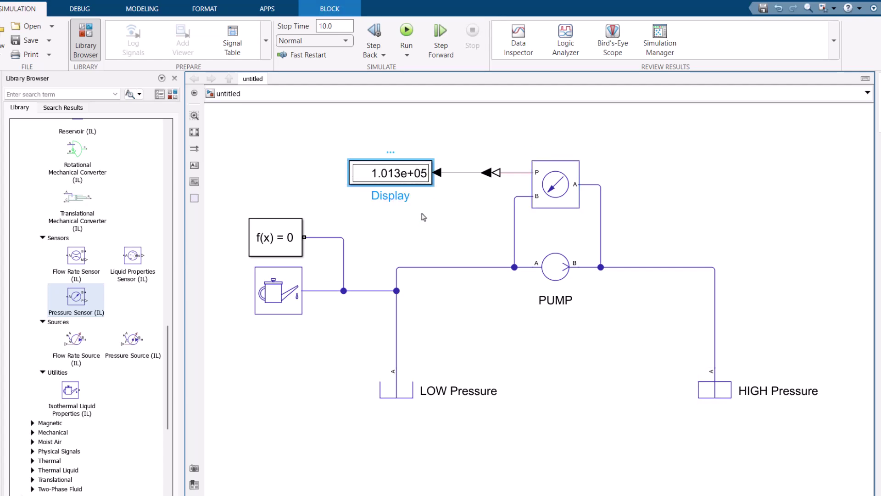
Step: Set the PS-Simulink Converter's output signal unit to MPa and run the simulation again
left_click(485, 177)
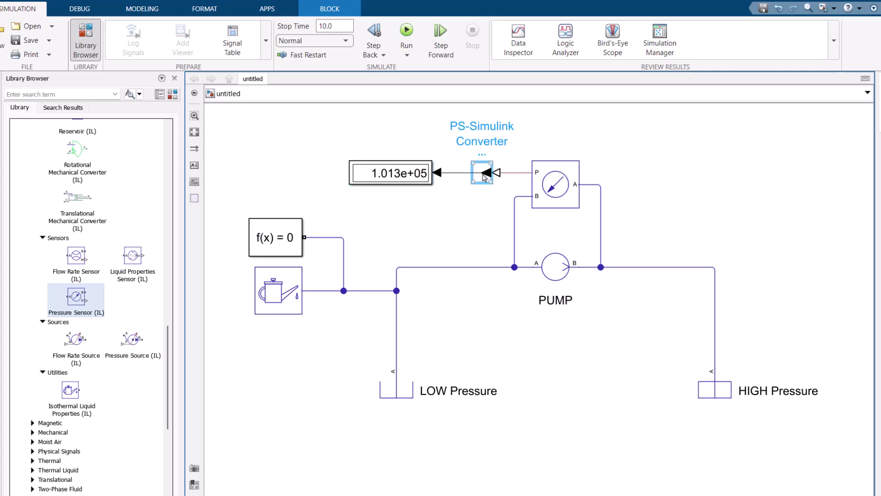
double_click(486, 176)
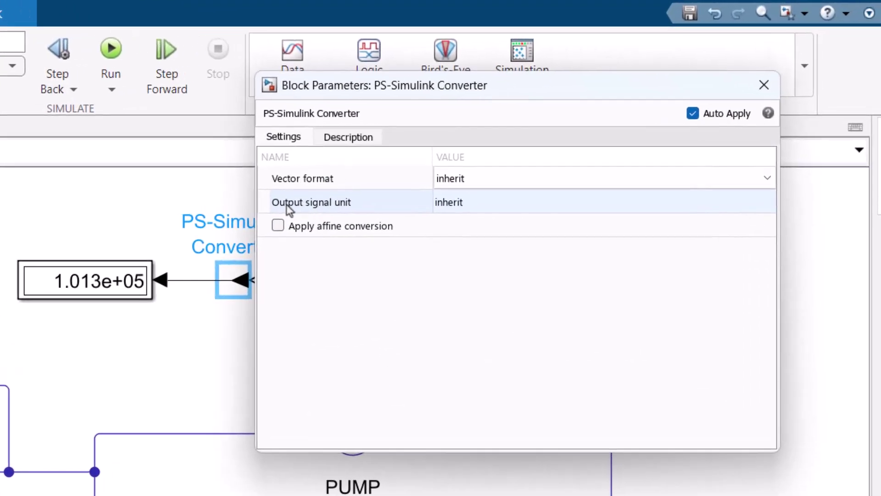
left_click(480, 210)
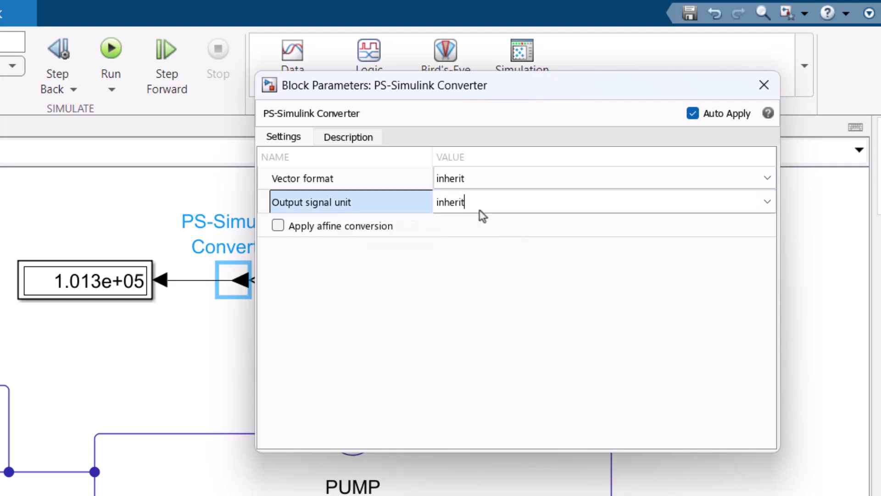
left_click_drag(476, 204, 417, 211)
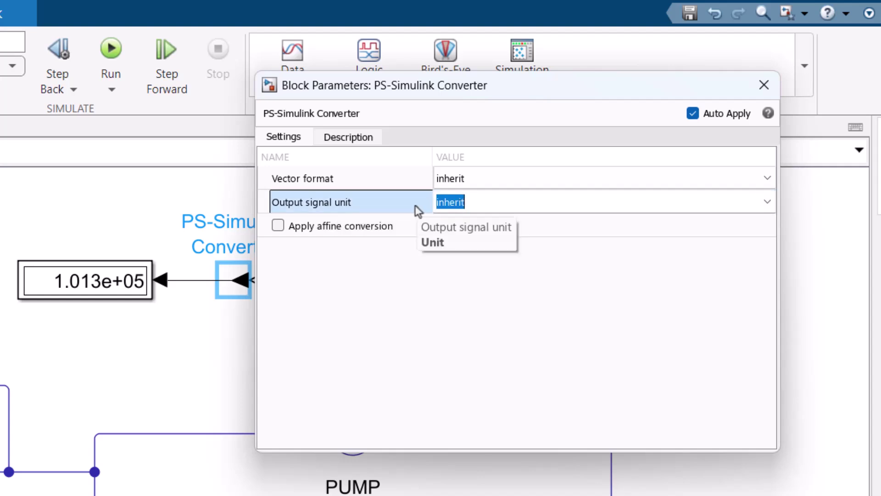
type("MPa")
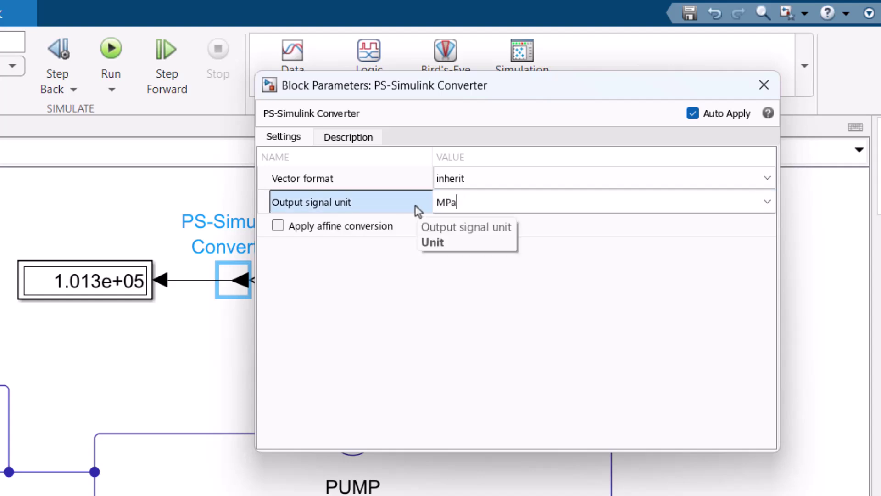
key("Return")
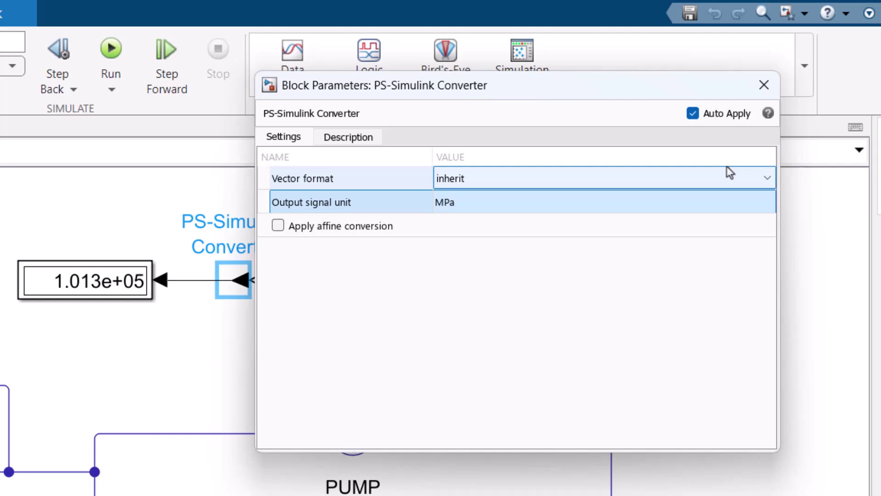
left_click(763, 85)
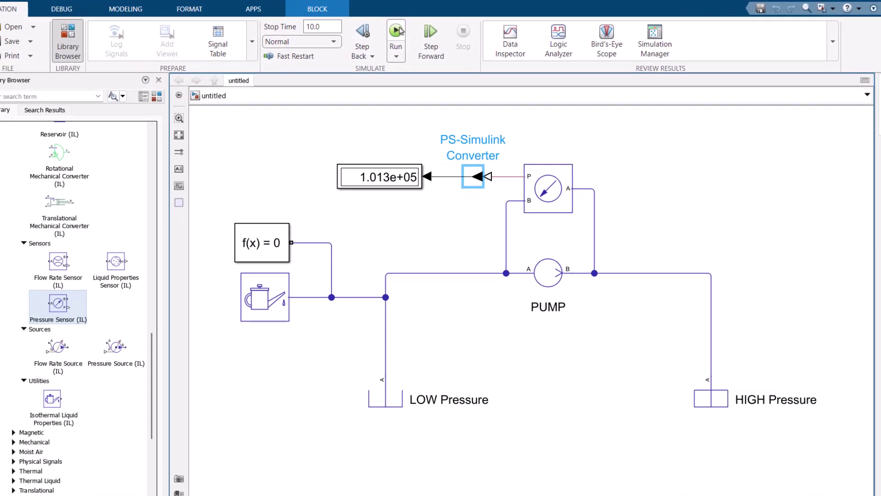
left_click(397, 31)
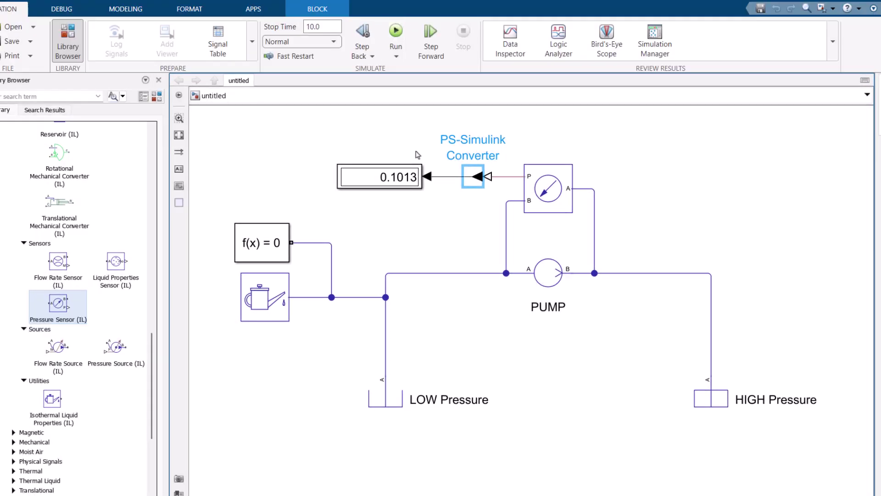
Step: Set the Display block's numeric display format to long
left_click(392, 186)
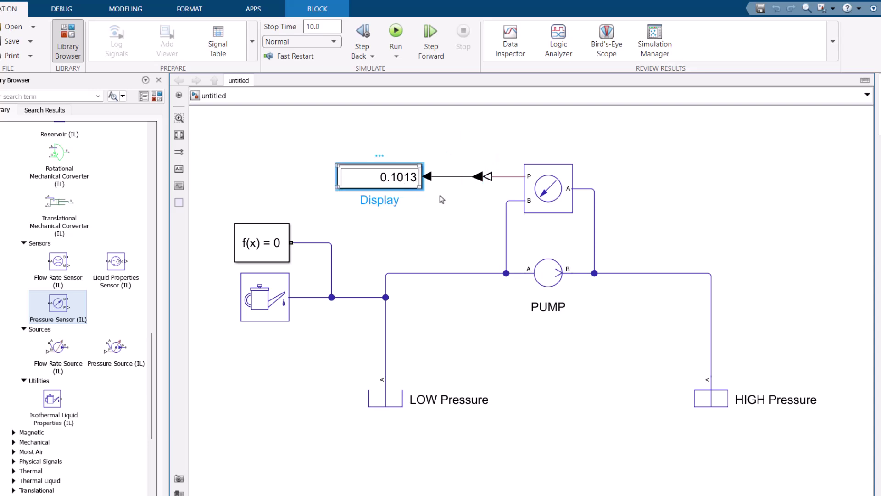
double_click(416, 182)
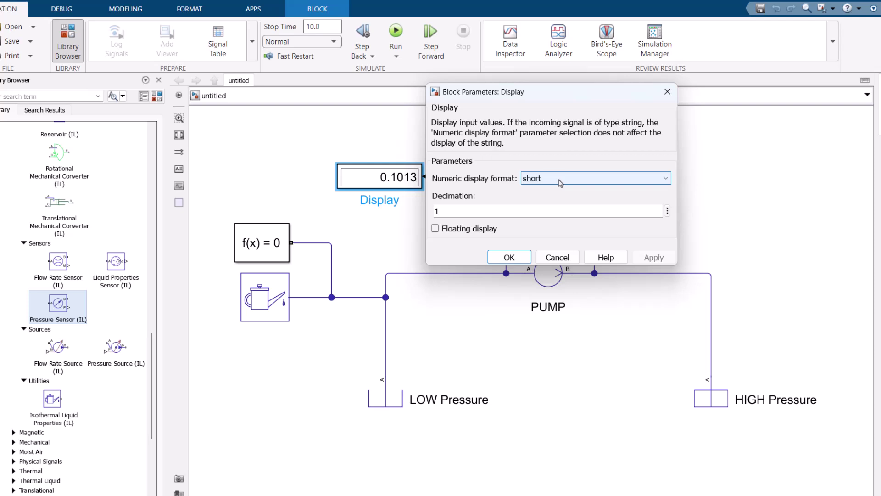
left_click(560, 183)
left_click(560, 198)
left_click(509, 257)
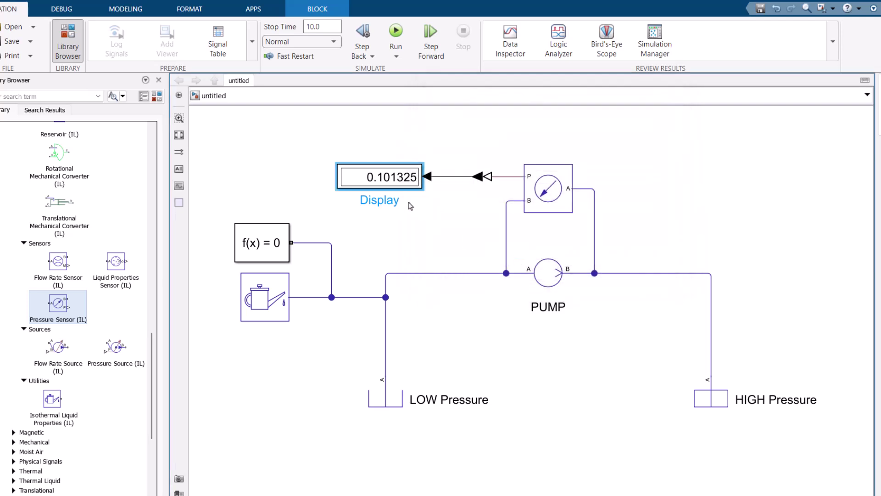
Step: Place a Reservoir (TL) block from the Thermal Liquid elements in the empty area below the isothermal-liquid circuit
left_click(440, 234)
scroll(447, 246, "down", 1)
scroll(449, 246, "down", 1)
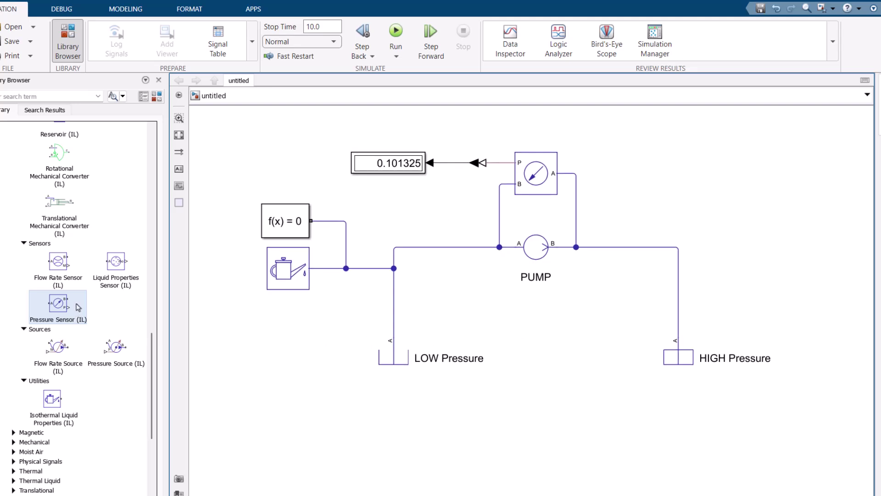
scroll(78, 307, "down", 5)
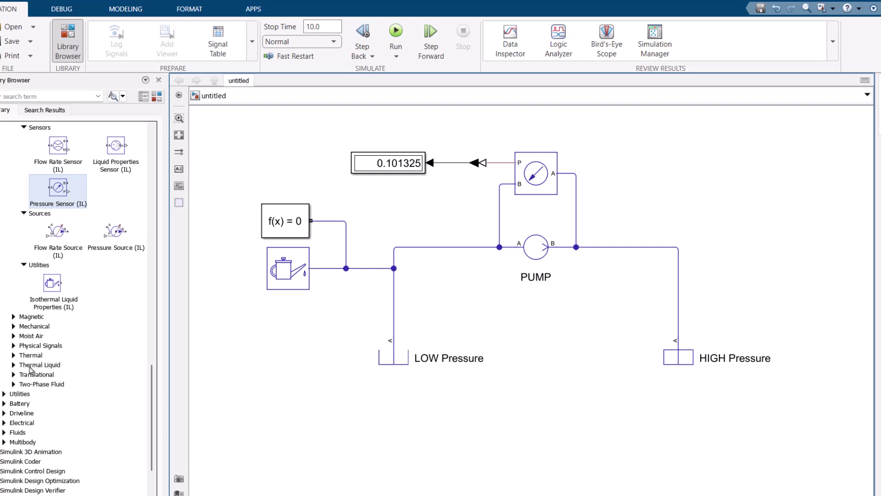
left_click(30, 367)
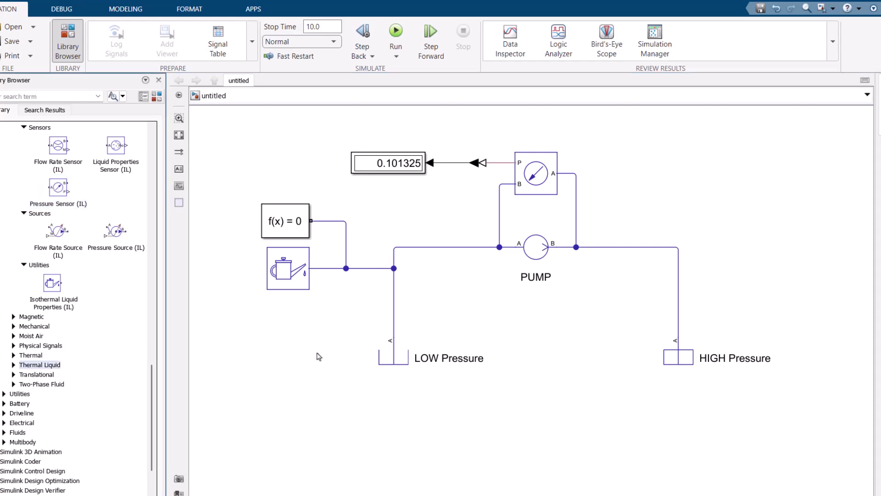
scroll(319, 356, "down", 1)
left_click_drag(470, 400, 491, 292)
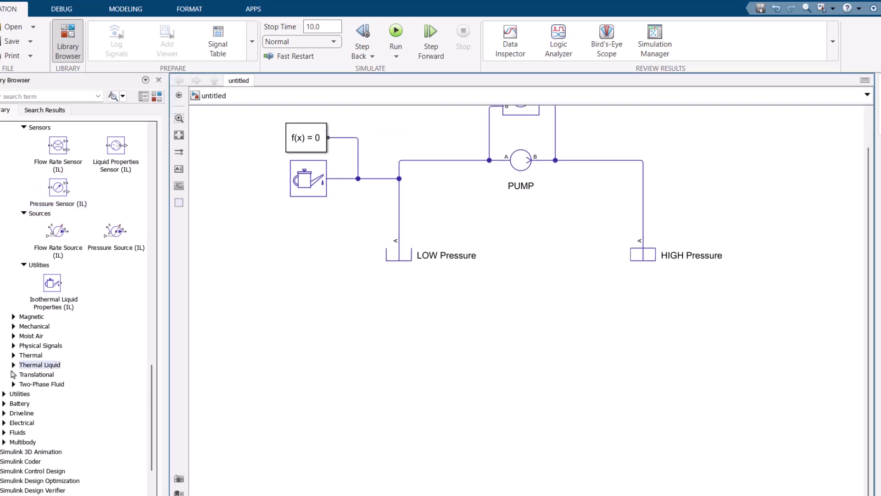
left_click(13, 365)
scroll(33, 303, "down", 6)
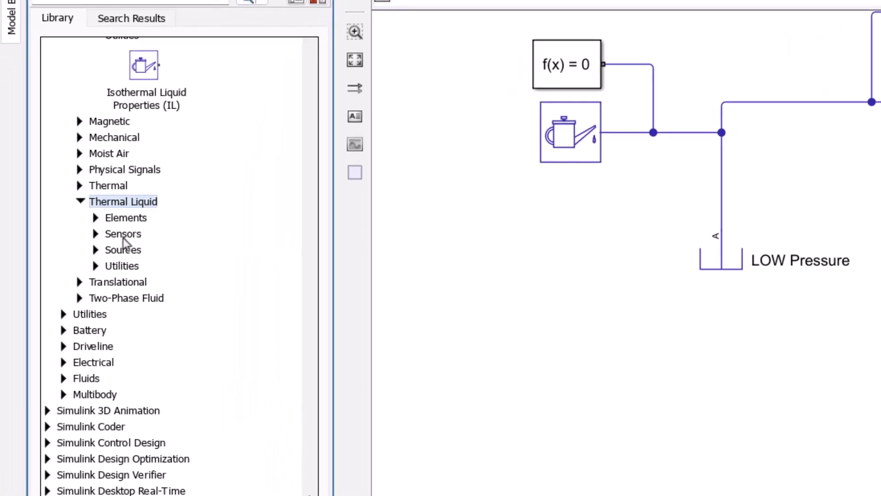
left_click(97, 217)
scroll(143, 258, "down", 8)
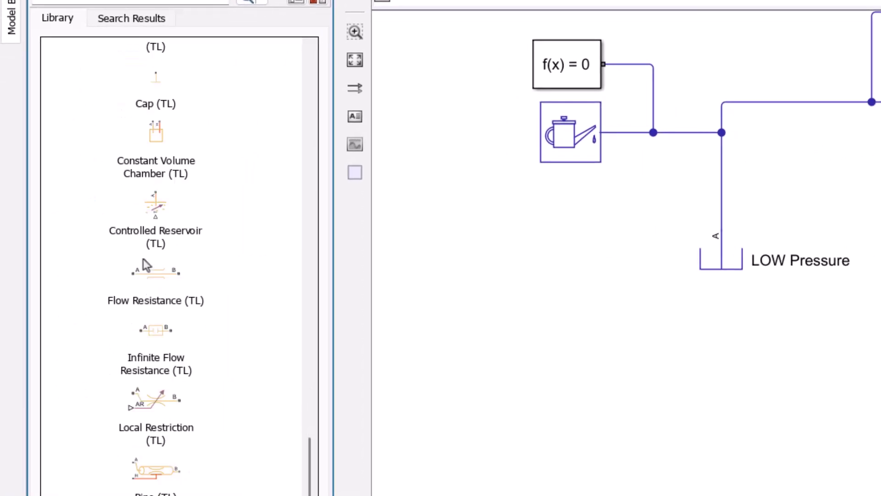
left_click_drag(158, 439, 581, 495)
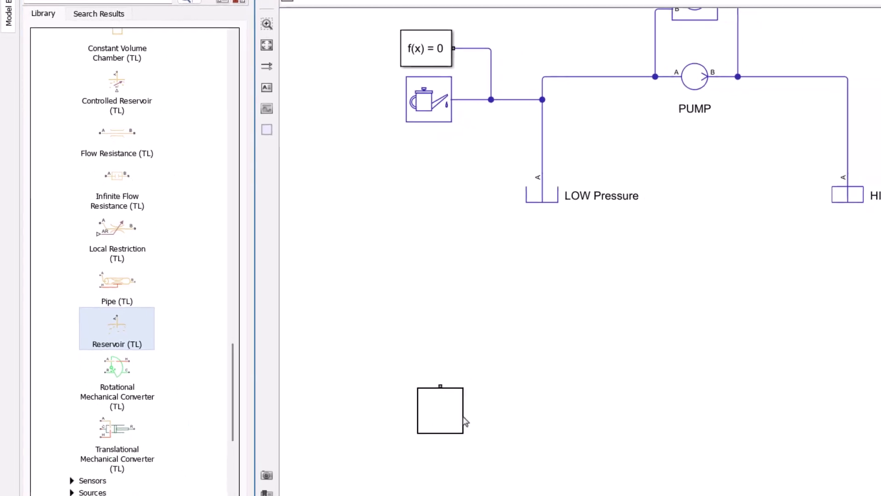
Step: Duplicate the Reservoir (TL) block, placing the copy level with the original and below the HIGH Pressure reservoir
scroll(672, 415, "down", 8)
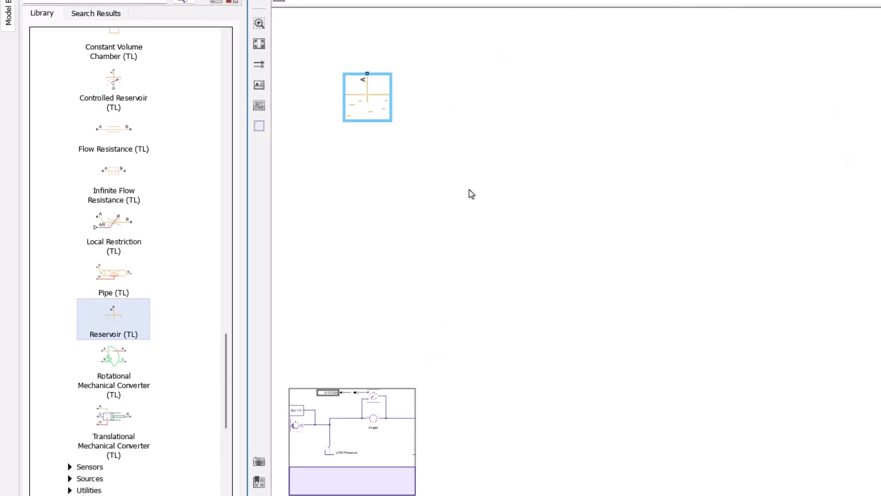
scroll(541, 285, "up", 5)
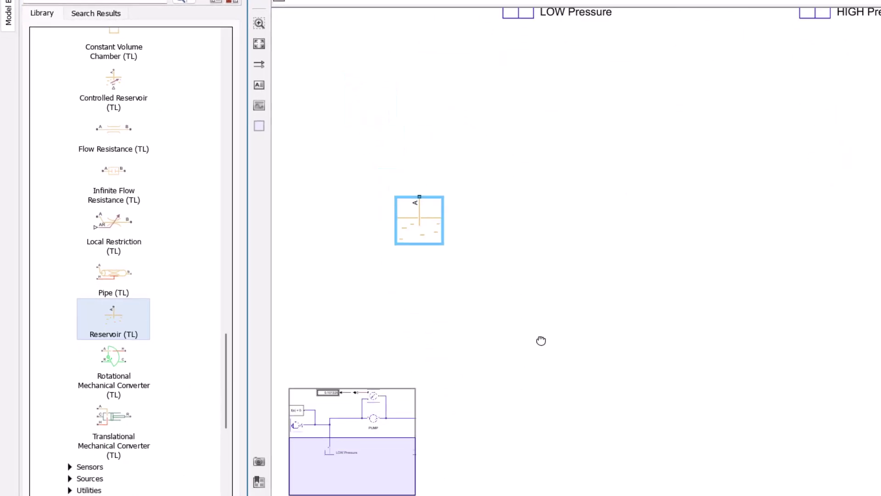
left_click_drag(486, 285, 838, 293)
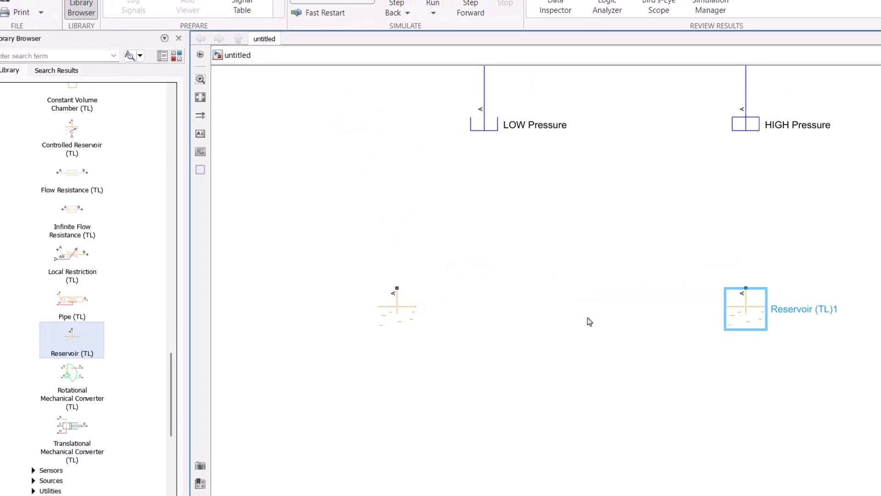
Step: Check the pressure specification options of the Reservoir (TL) block near the LOW Pressure reservoir, keeping Atmospheric pressure
double_click(472, 291)
double_click(473, 296)
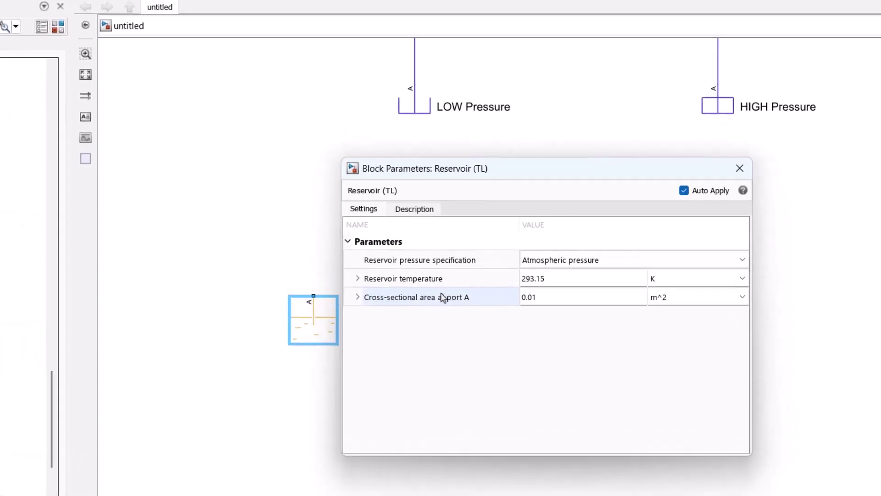
left_click(509, 263)
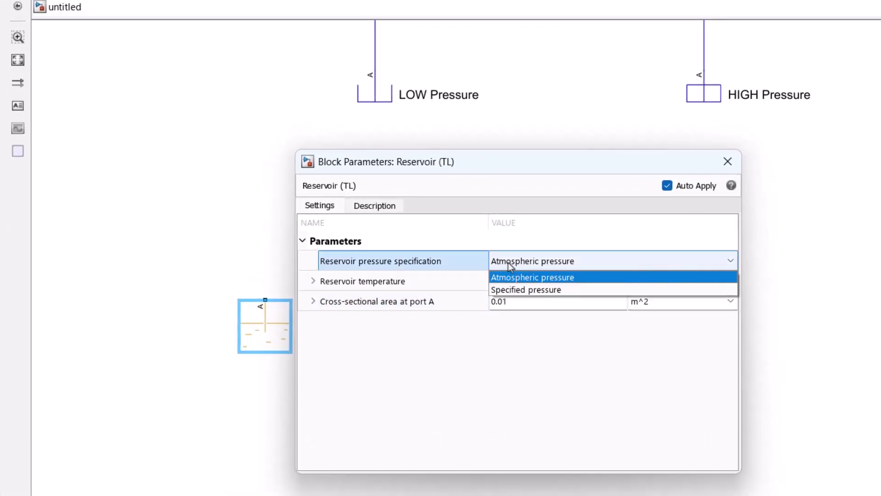
left_click(452, 261)
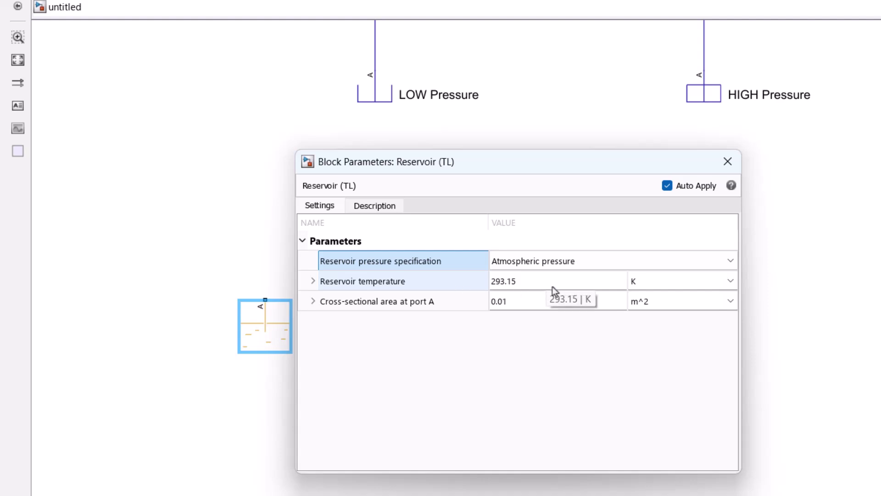
key("ctrl+c")
key("ctrl+v")
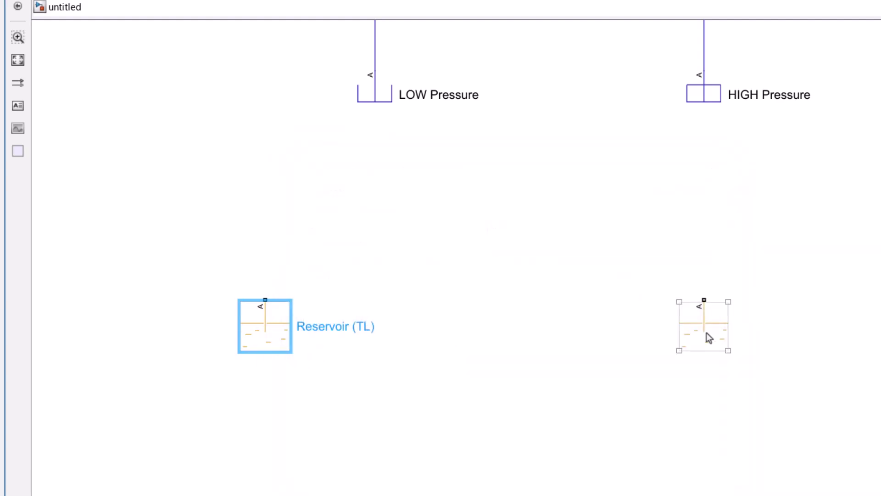
Step: Set the second thermal-liquid reservoir, below HIGH Pressure, to Specified pressure with a reservoir pressure of 0.101325*2 MPa
double_click(706, 333)
left_click(460, 264)
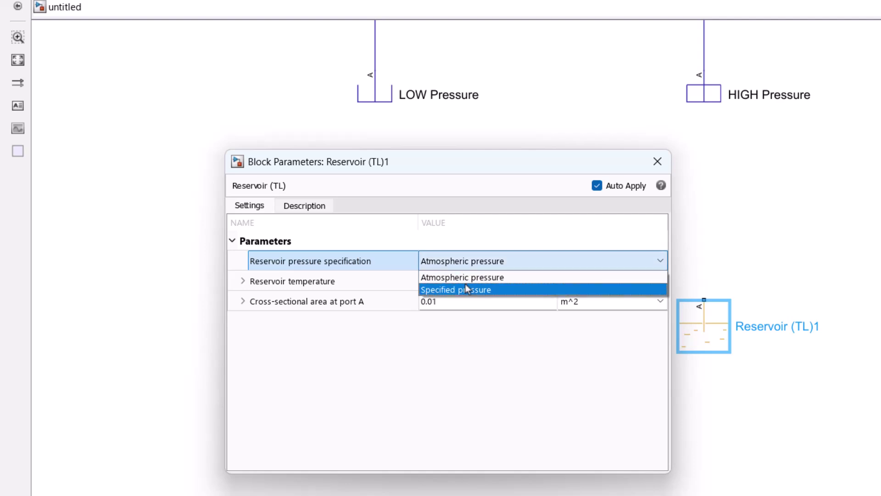
left_click(465, 284)
left_click(464, 282)
left_click(486, 283)
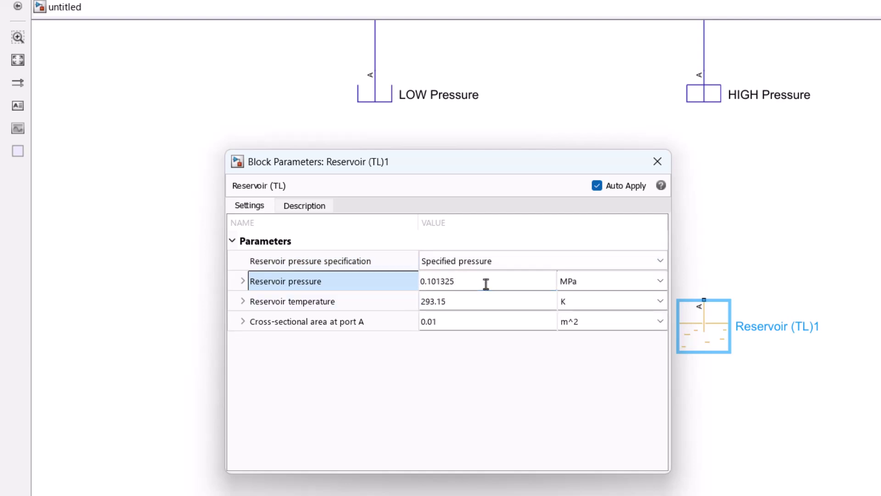
type("*2")
left_click(480, 365)
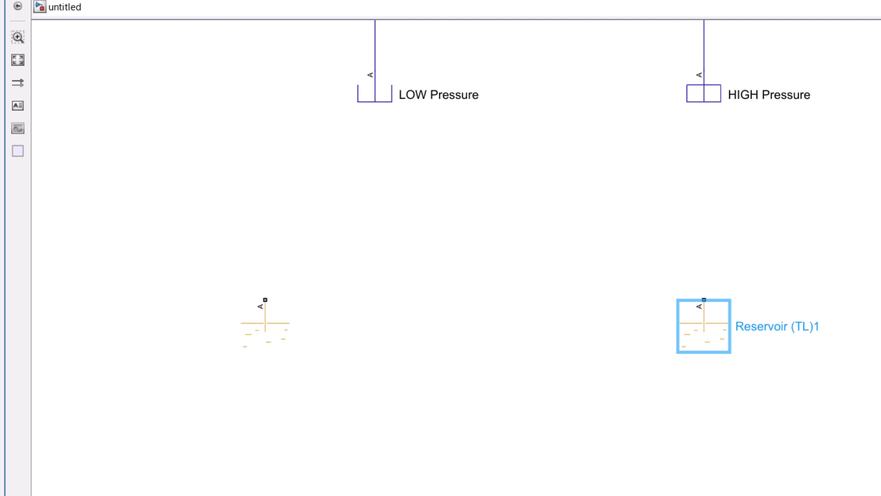
Step: Place a Flow Rate Source (TL) block from the Thermal Liquid sources between and above the two thermal-liquid reservoirs
left_click(69, 354)
scroll(93, 352, "down", 2)
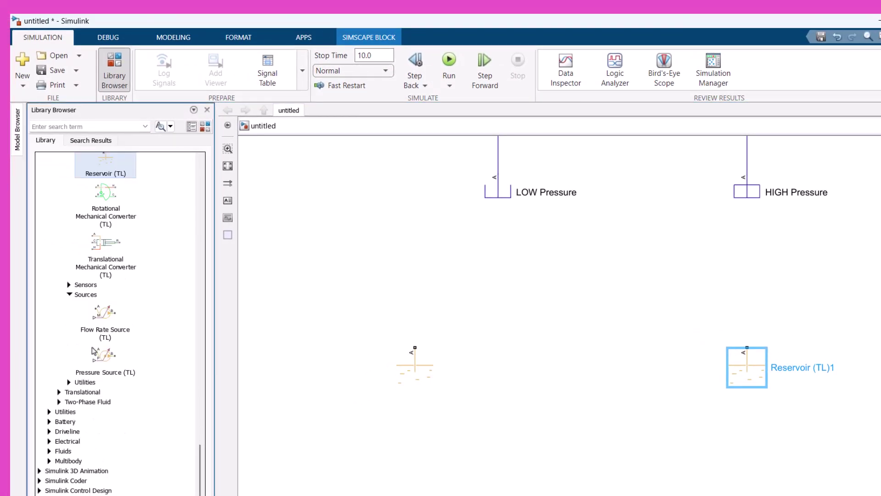
scroll(93, 351, "down", 1)
left_click_drag(103, 284, 555, 285)
Step: Configure the Flow Rate Source (TL) as a Constant source with a volumetric flow rate of 0.2 m^3/s
double_click(556, 284)
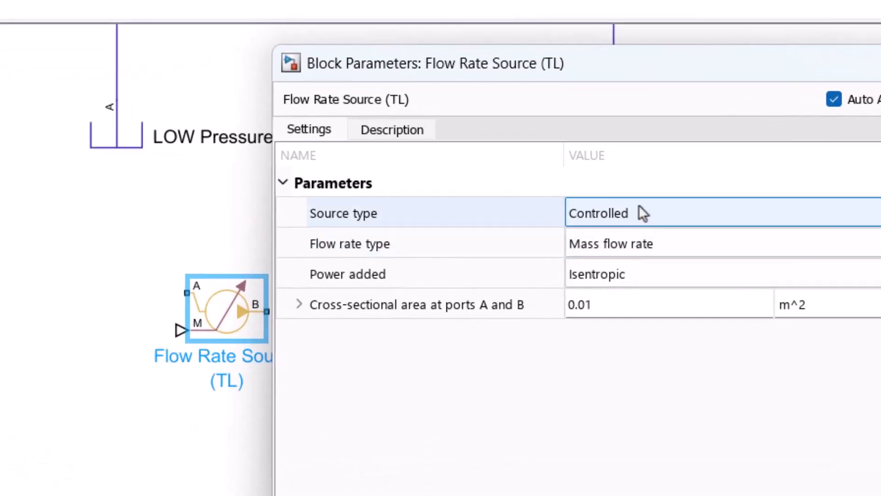
left_click(726, 229)
left_click(732, 241)
left_click(731, 247)
left_click(602, 288)
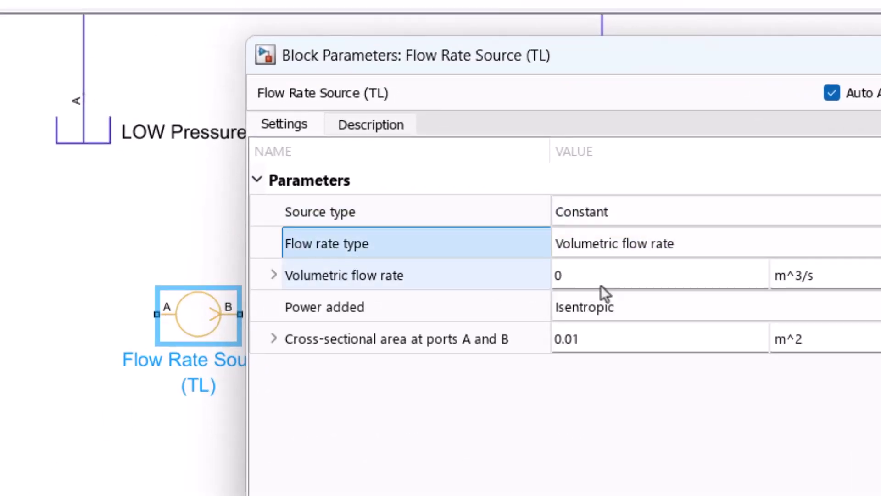
left_click(586, 273)
type("0.2")
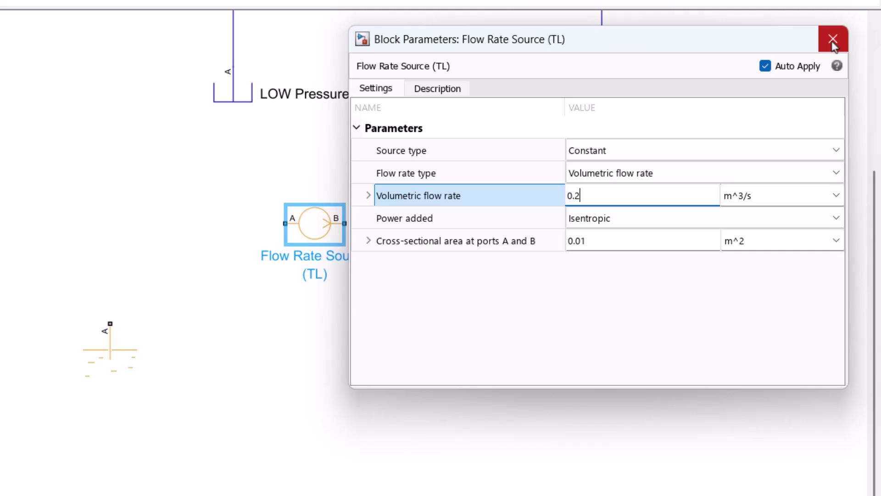
left_click(833, 42)
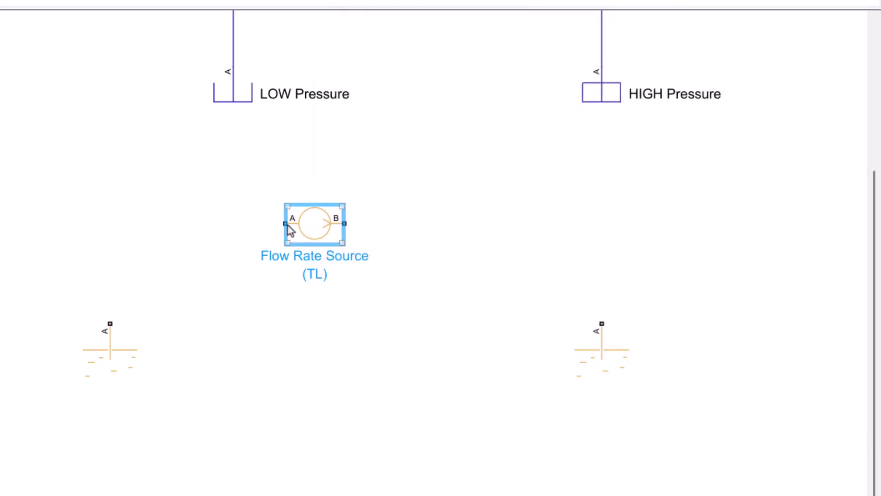
Step: Connect the flow rate source's ports A and B to the two thermal-liquid reservoirs and centre the source between them
mouse_move(286, 224)
left_click(112, 302)
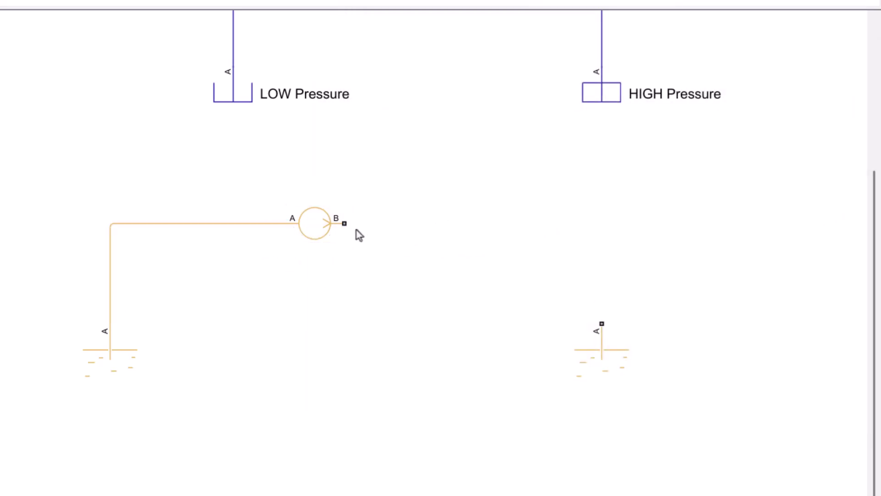
mouse_move(373, 225)
left_click(601, 302)
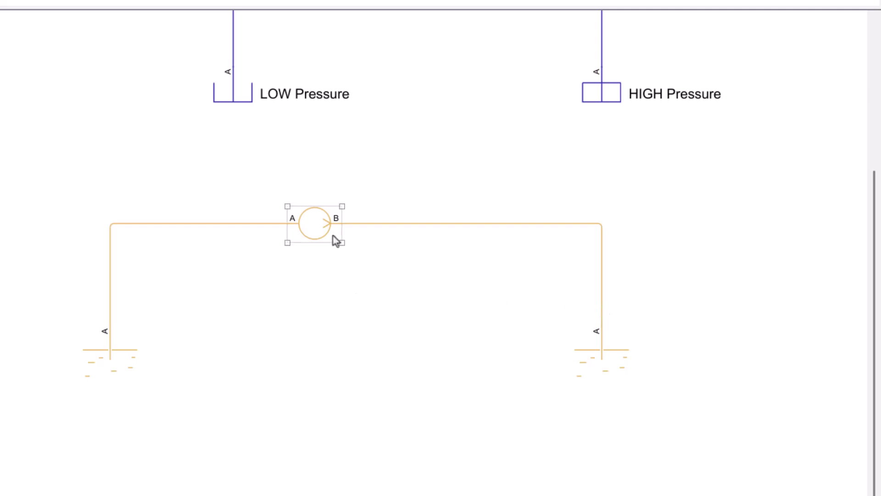
left_click_drag(334, 238, 363, 267)
left_click(360, 204)
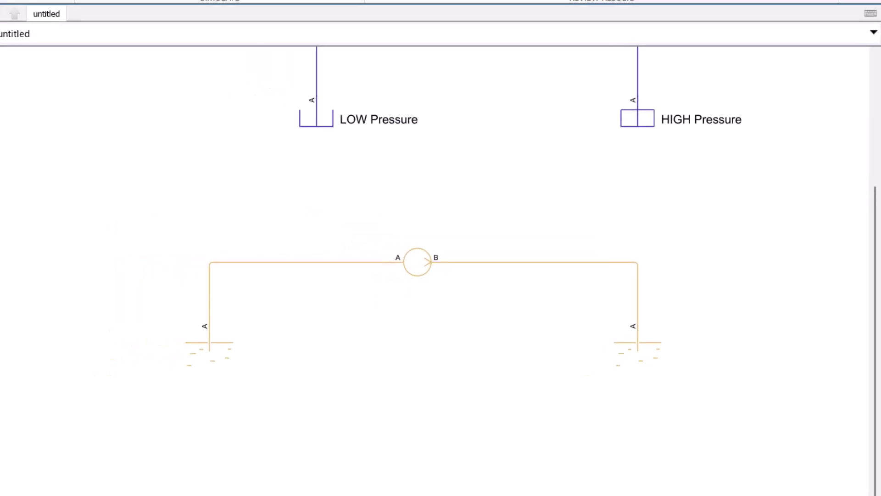
Step: Place a Pressure & Temperature Sensor (TL) block above the flow rate source and set its measurement reference to Difference
left_click(37, 222)
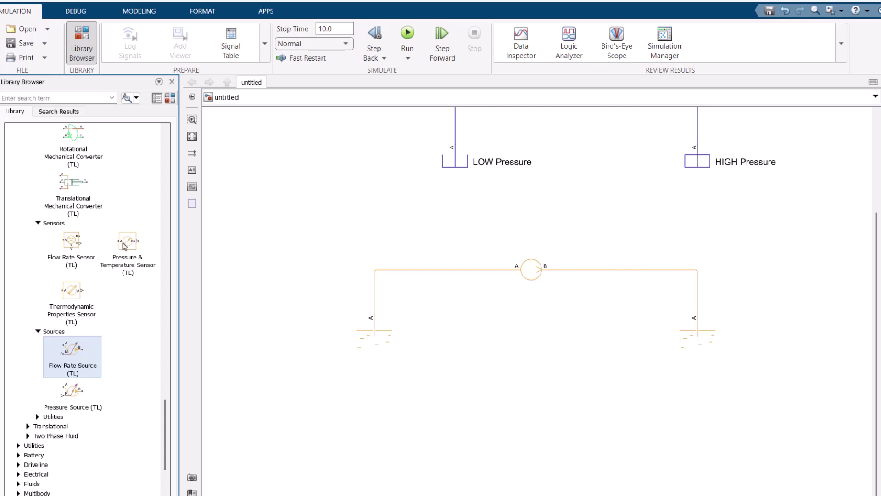
left_click_drag(124, 246, 527, 213)
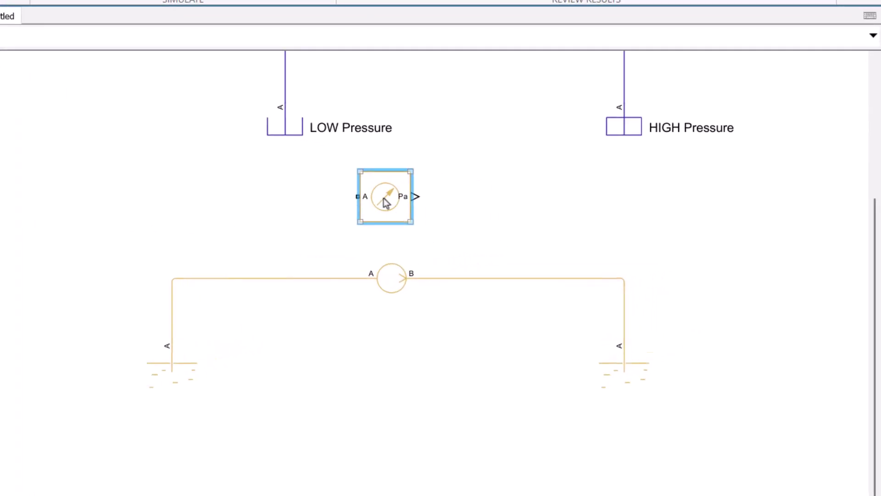
double_click(385, 202)
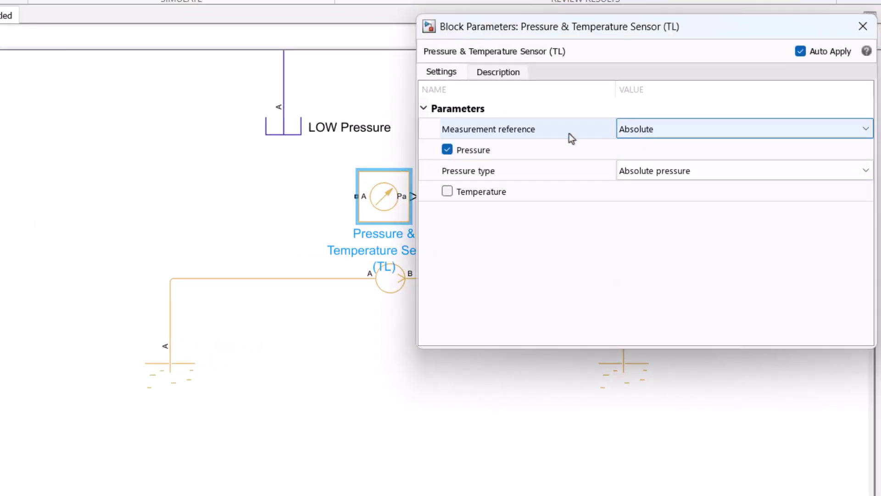
left_click(654, 127)
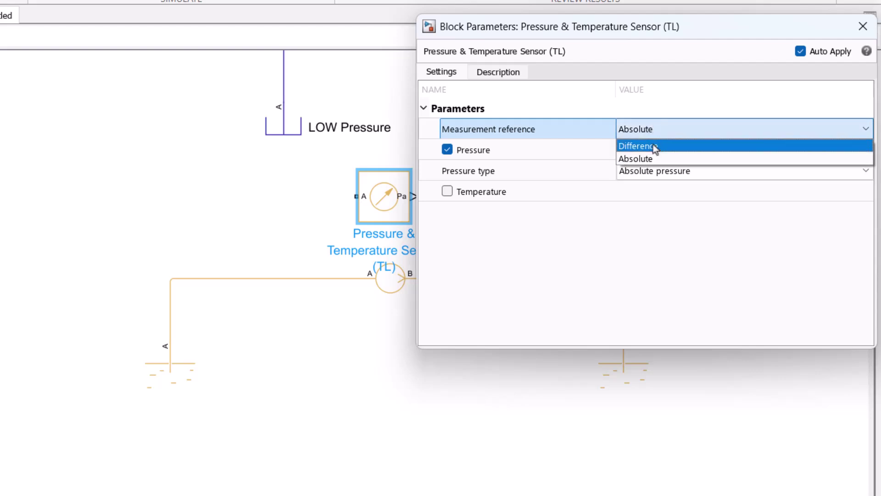
left_click(654, 145)
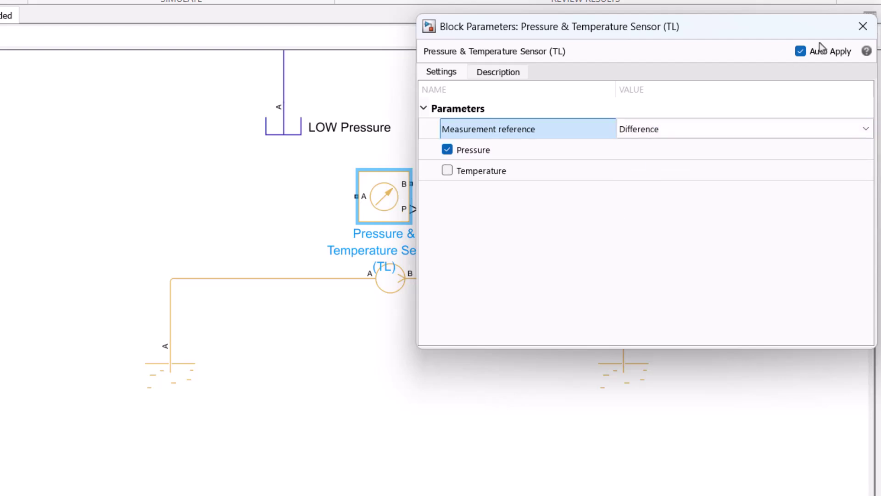
left_click(862, 26)
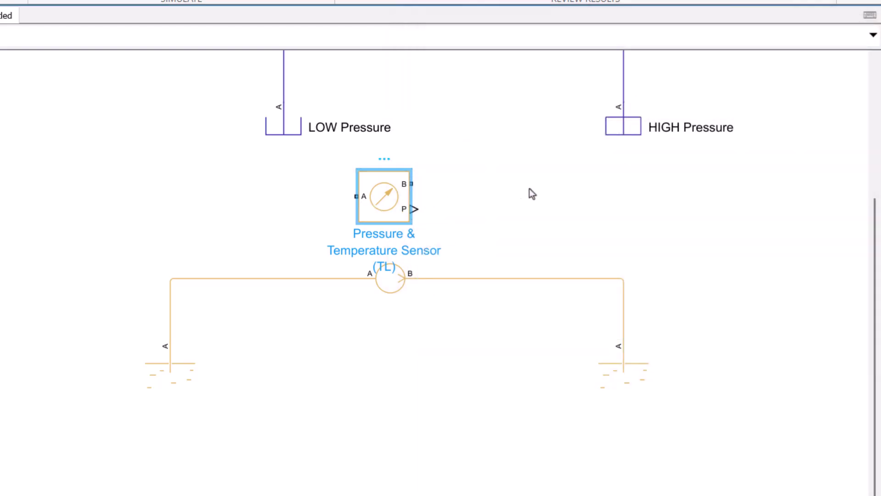
Step: Rotate the sensor 180 degrees, then connect its port A to the source's outlet line and port B to the inlet line
key("ctrl+r")
key("ctrl+r")
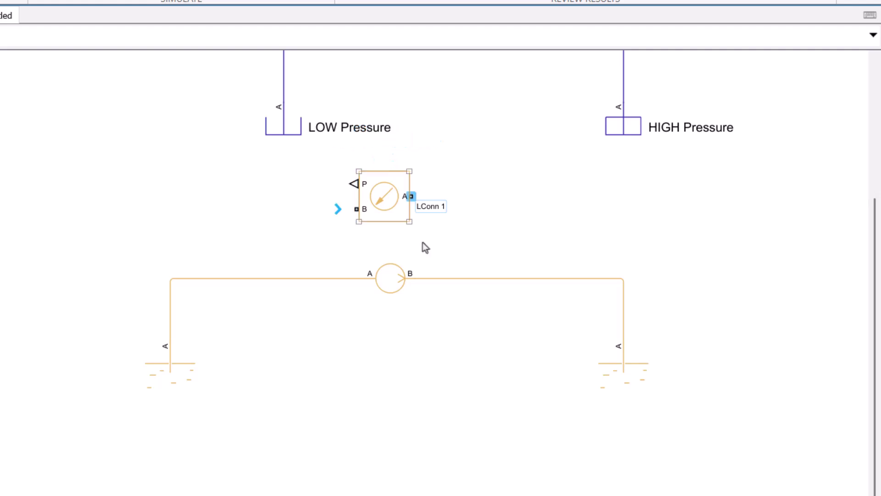
left_click_drag(411, 196, 436, 278)
left_click_drag(357, 209, 346, 278)
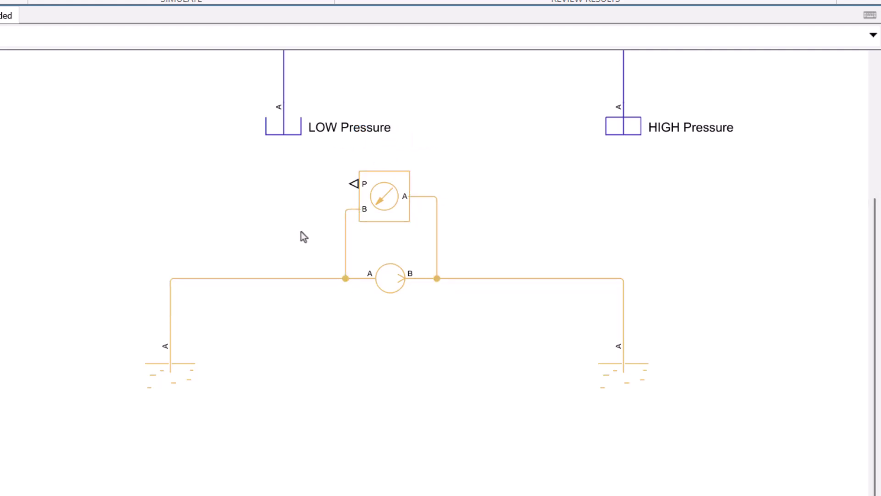
Step: Add a PS-Simulink Converter, flip it, and attach it to the thermal-liquid sensor's P output
double_click(255, 184)
type("ps-s")
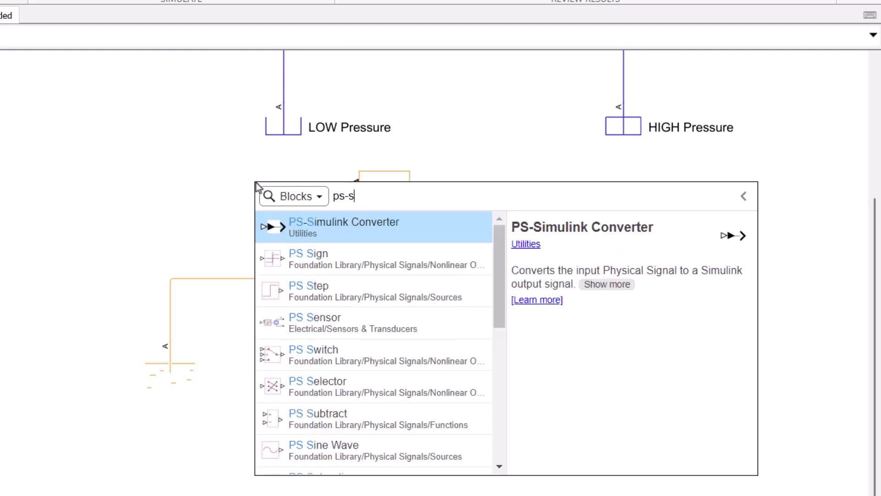
key("Return")
key("ctrl+i")
left_click_drag(259, 187, 315, 193)
Step: Add a Display block, flip it, and connect it to the output of the new PS-Simulink Converter
double_click(167, 184)
type("displ")
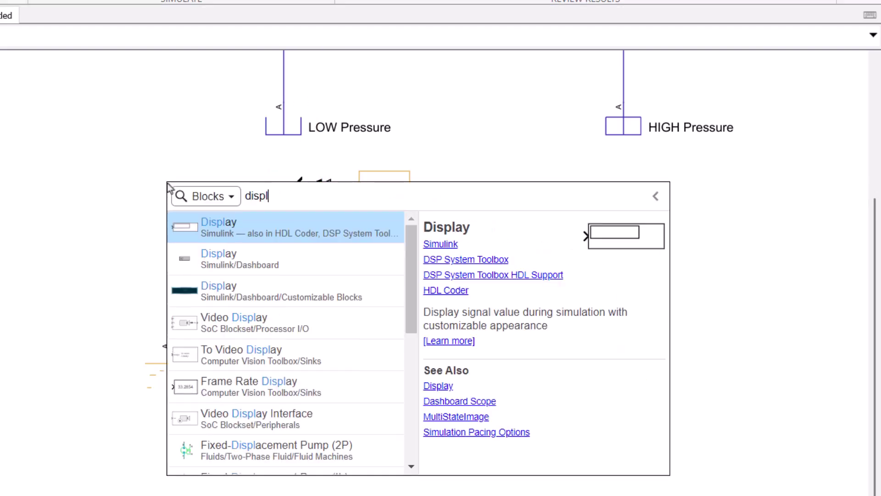
key("Return")
key("ctrl+i")
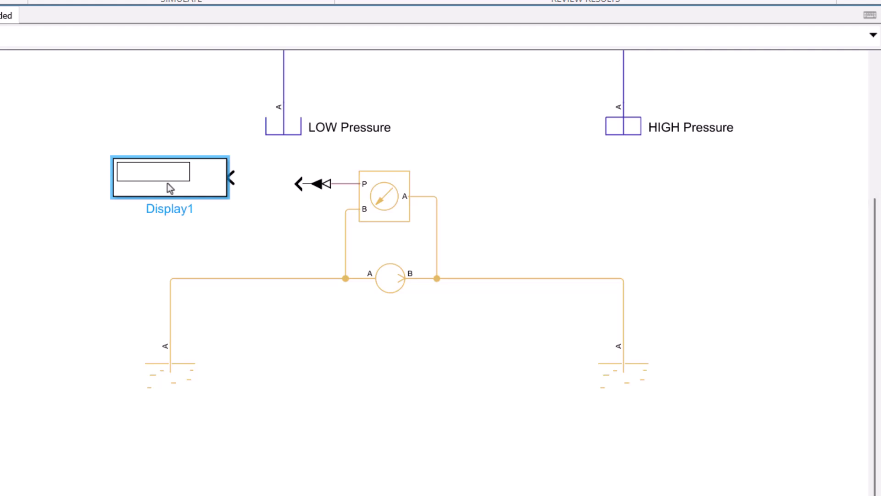
left_click_drag(167, 183, 205, 190)
left_click_drag(260, 193, 288, 189)
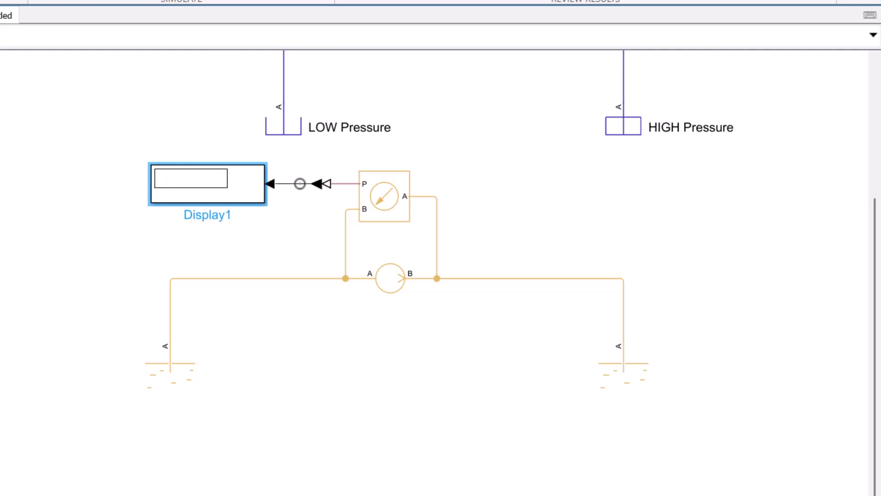
left_click(314, 185)
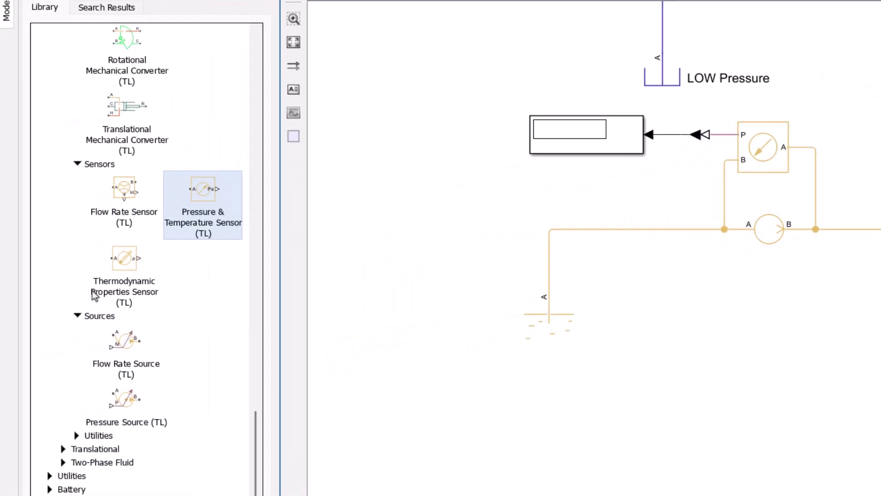
Step: Place a Thermal Liquid Settings (TL) block from the Thermal Liquid utilities and connect it to the atmospheric reservoir's line
scroll(93, 292, "down", 5)
left_click(80, 234)
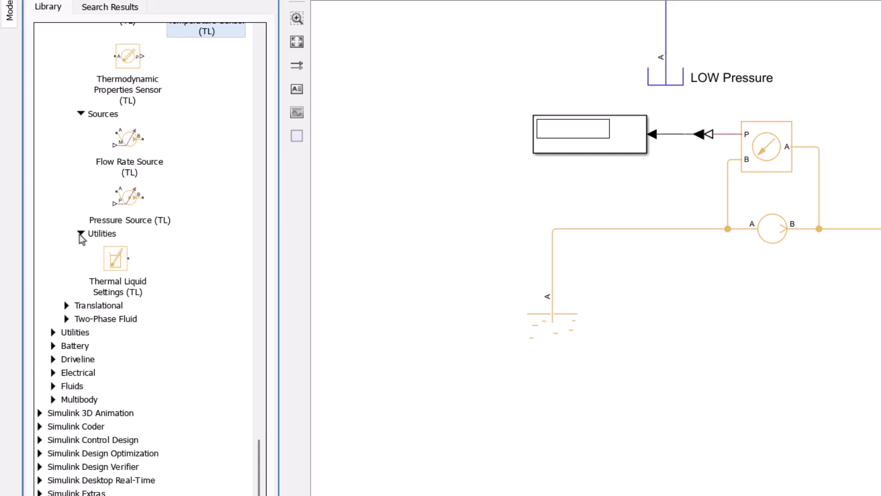
mouse_move(113, 260)
left_mouse_down()
mouse_move(432, 272)
mouse_move(411, 273)
mouse_move(552, 266)
left_mouse_up()
Step: Review the description of the Thermal Liquid Settings (TL) block
left_click(406, 262)
double_click(406, 262)
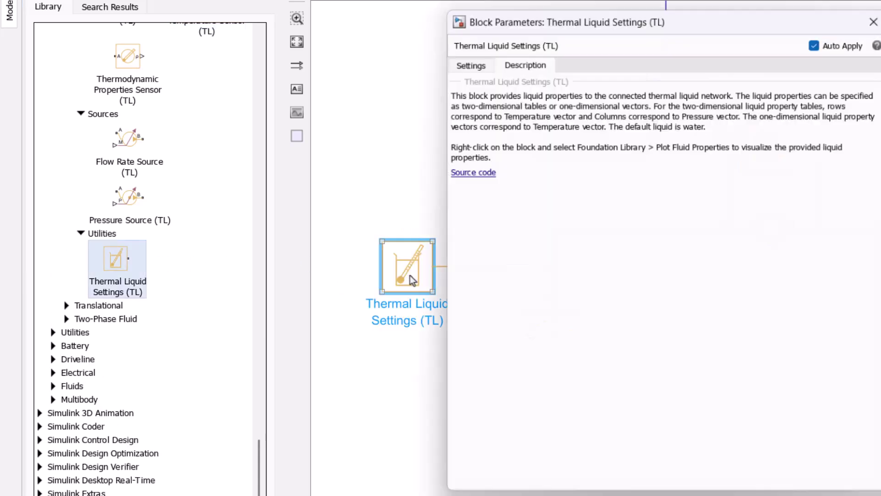
left_click_drag(610, 123, 709, 122)
left_click(875, 10)
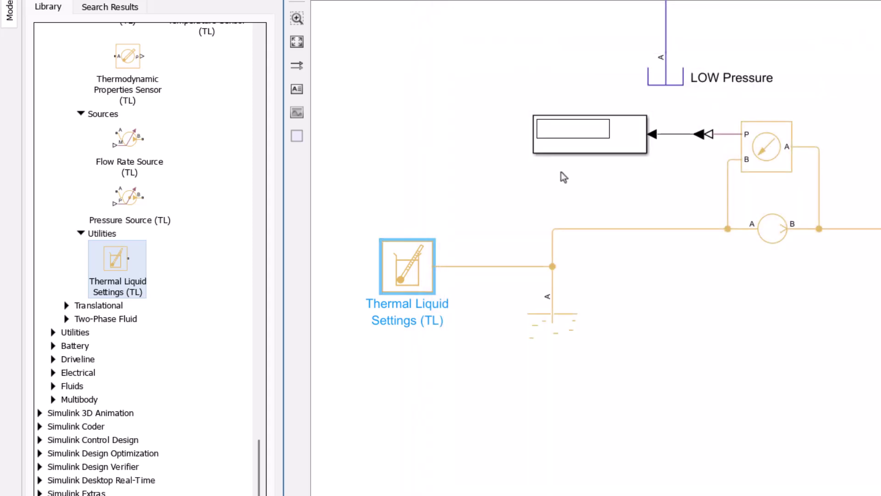
Step: Add a Solver Configuration block just above the Thermal Liquid Settings (TL) block
double_click(385, 210)
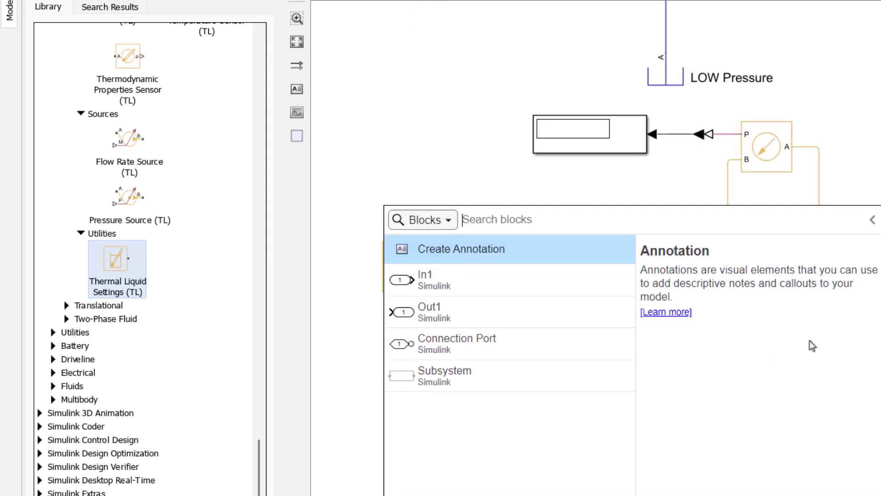
type("solver")
key("Escape")
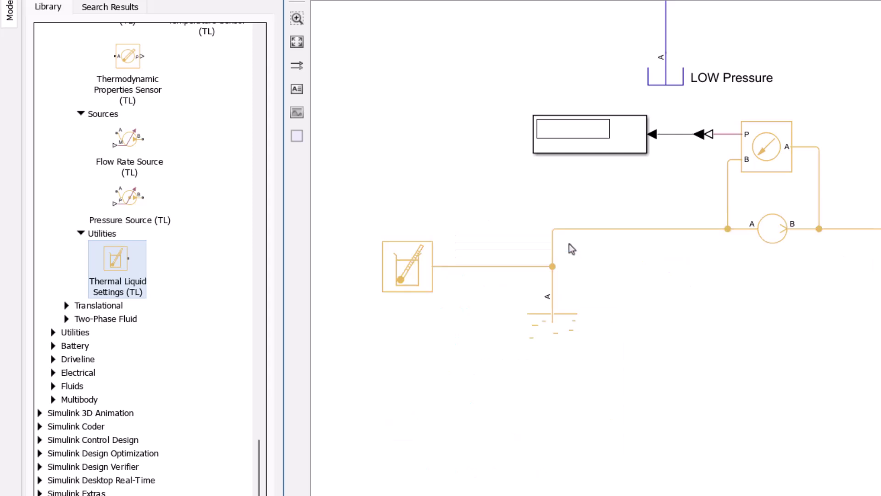
left_click_drag(423, 208, 472, 271)
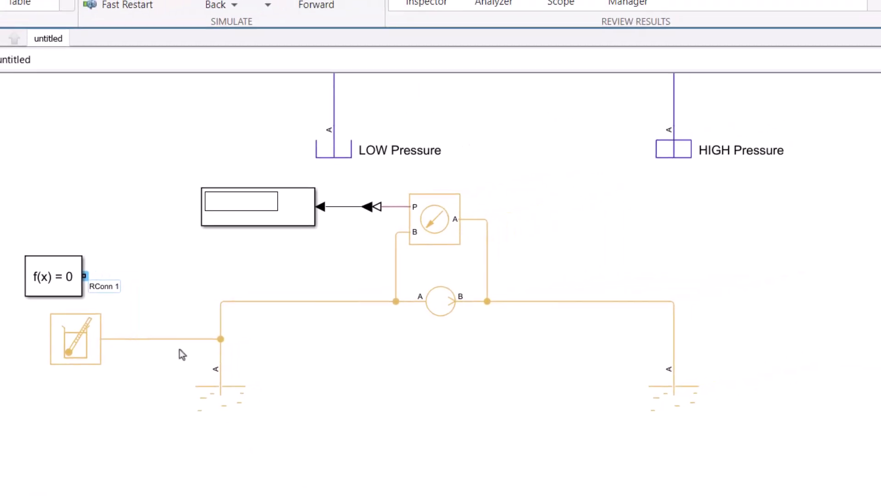
Step: Set the output signal unit of the new PS-Simulink Converter beside the thermal-liquid pressure sensor to MPa
double_click(368, 207)
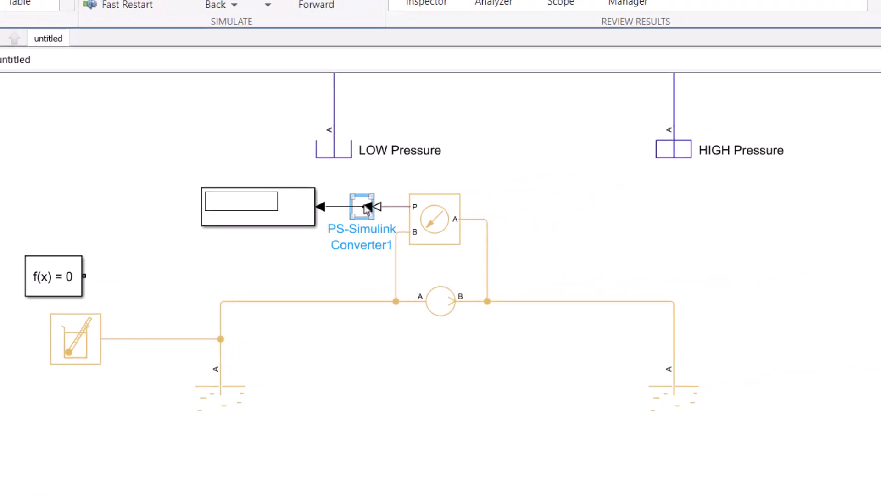
left_click(585, 139)
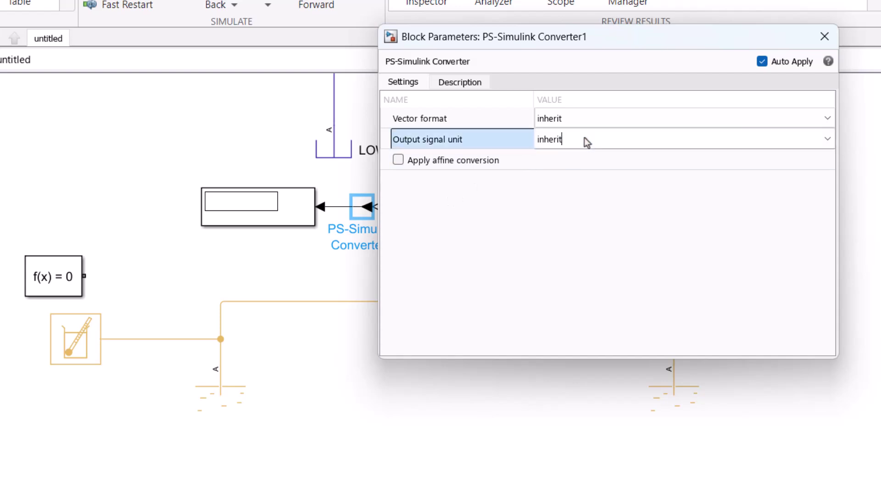
double_click(585, 139)
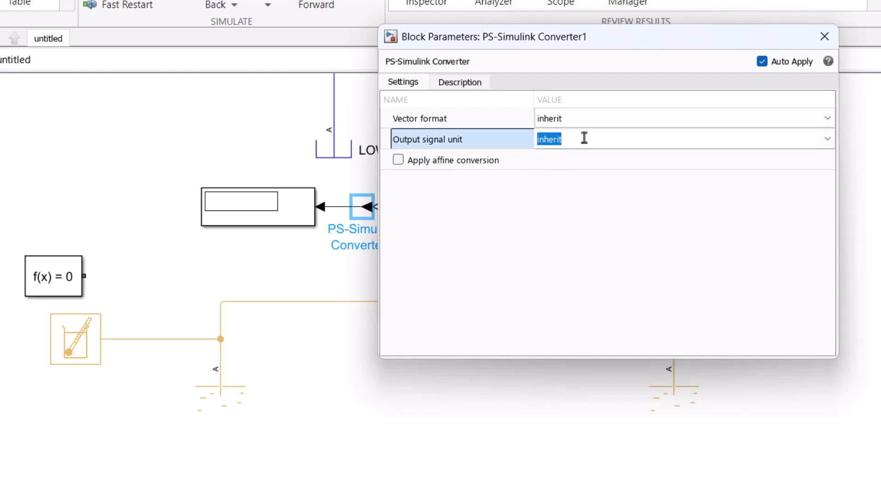
type("MPa")
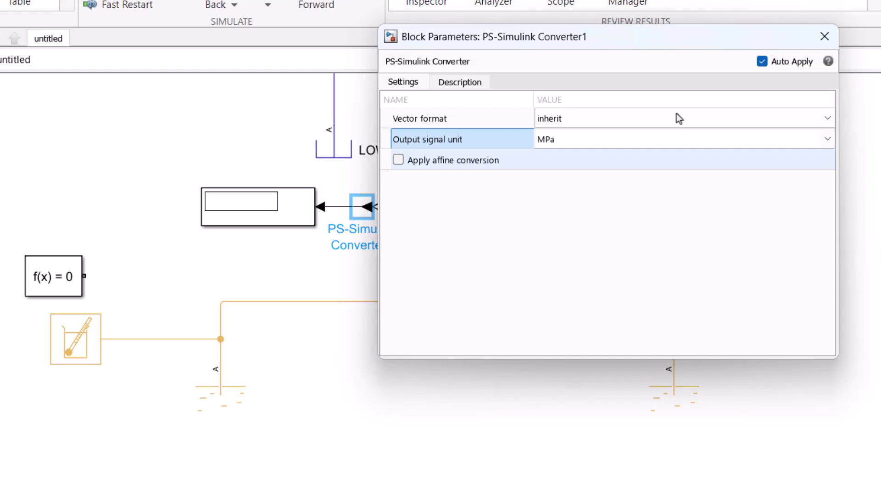
left_click(825, 36)
Step: Connect the Solver Configuration block to the Thermal Liquid Settings (TL) line and run the simulation
left_click(276, 211)
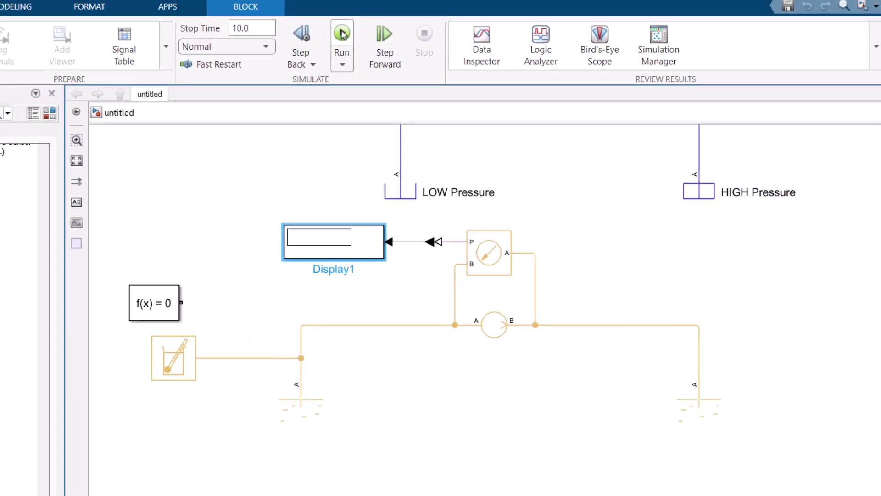
left_click(342, 34)
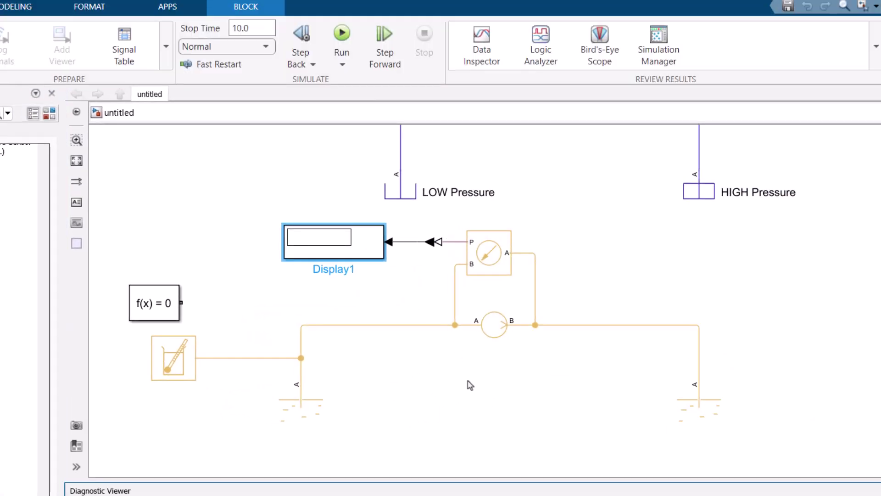
mouse_move(182, 303)
left_mouse_down()
mouse_move(233, 350)
mouse_move(227, 358)
left_mouse_up()
left_click(342, 34)
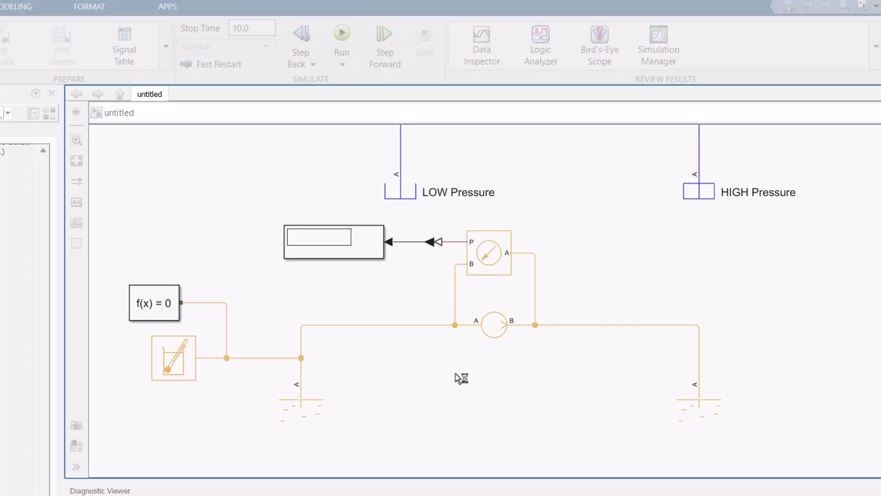
Step: Set the numeric display format of the thermal-liquid circuit's Display block to long
double_click(346, 246)
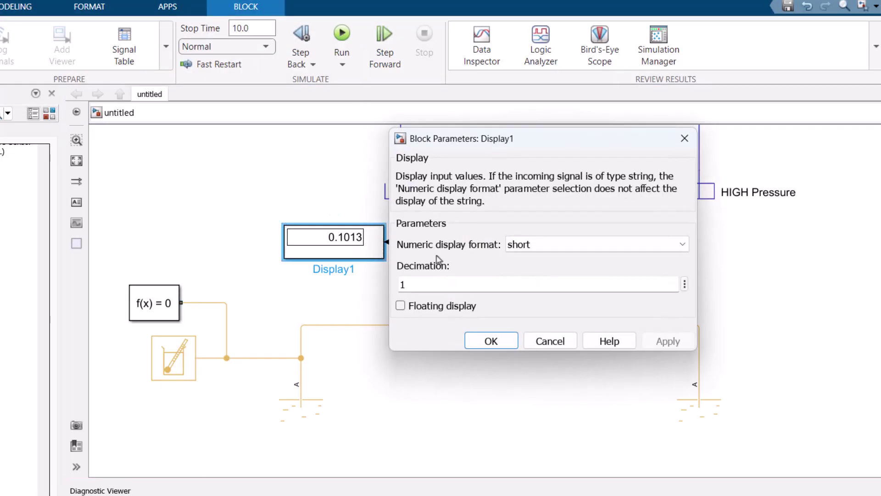
left_click(524, 248)
left_click(528, 271)
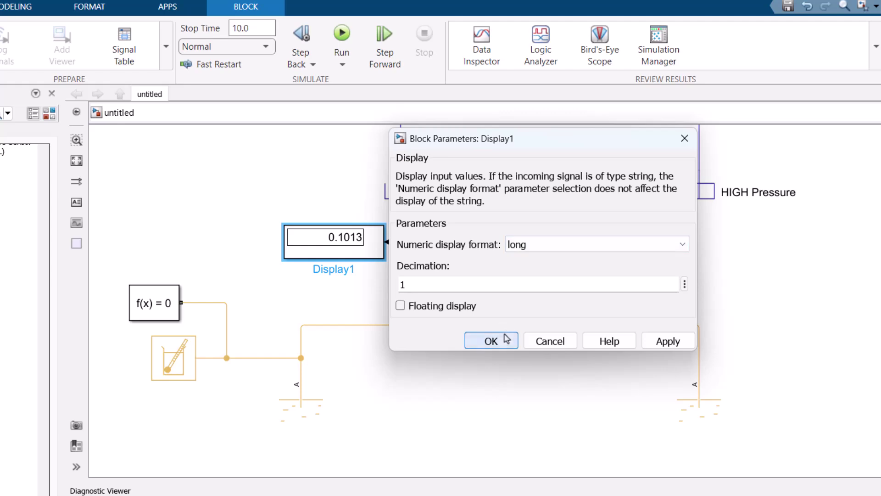
left_click(505, 340)
key("ctrl+shift+l")
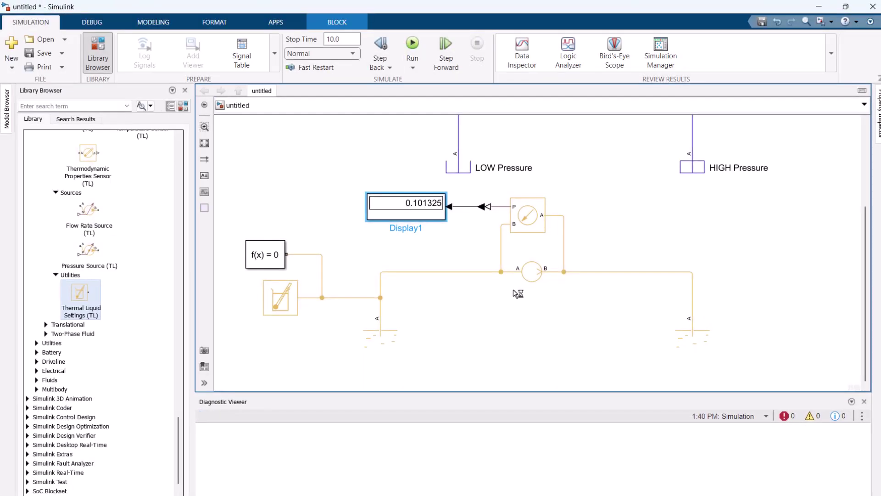